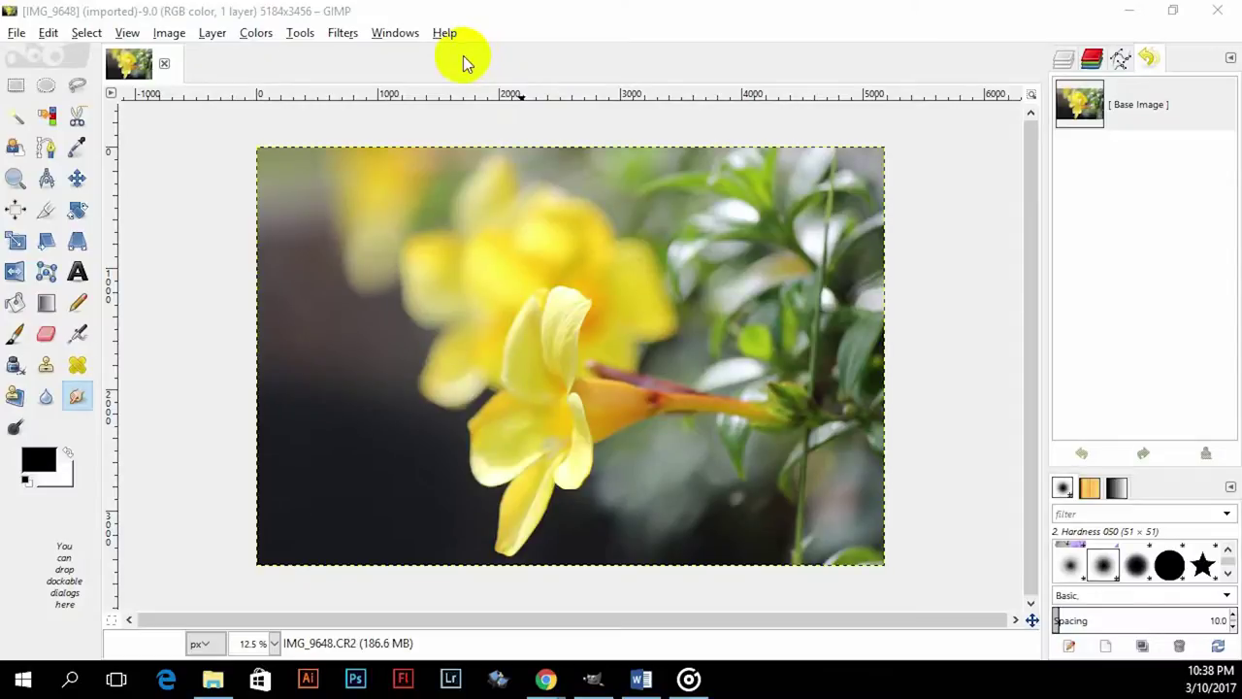
Draw a rectangular selection of about 3424 × 2376 px around the yellow flower in the foreground
{"action": "left_click", "coordinate": [16, 87]}
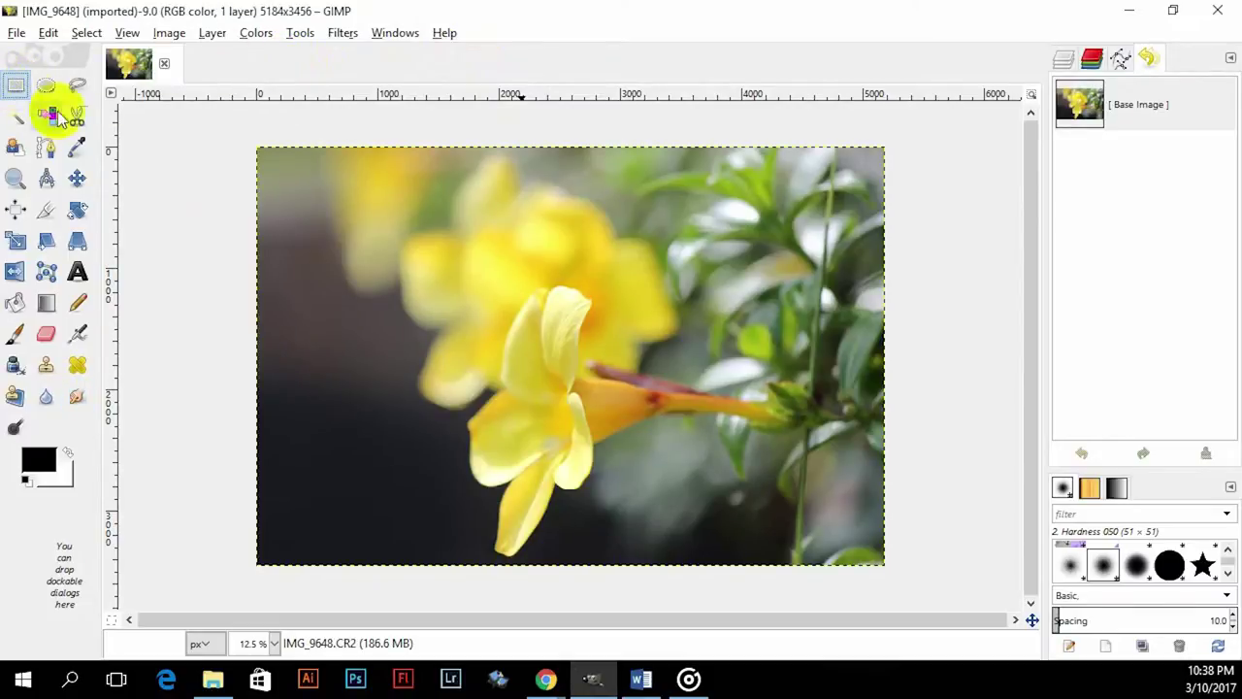
{"action": "left_click_drag", "start_coordinate": [370, 272], "coordinate": [782, 559]}
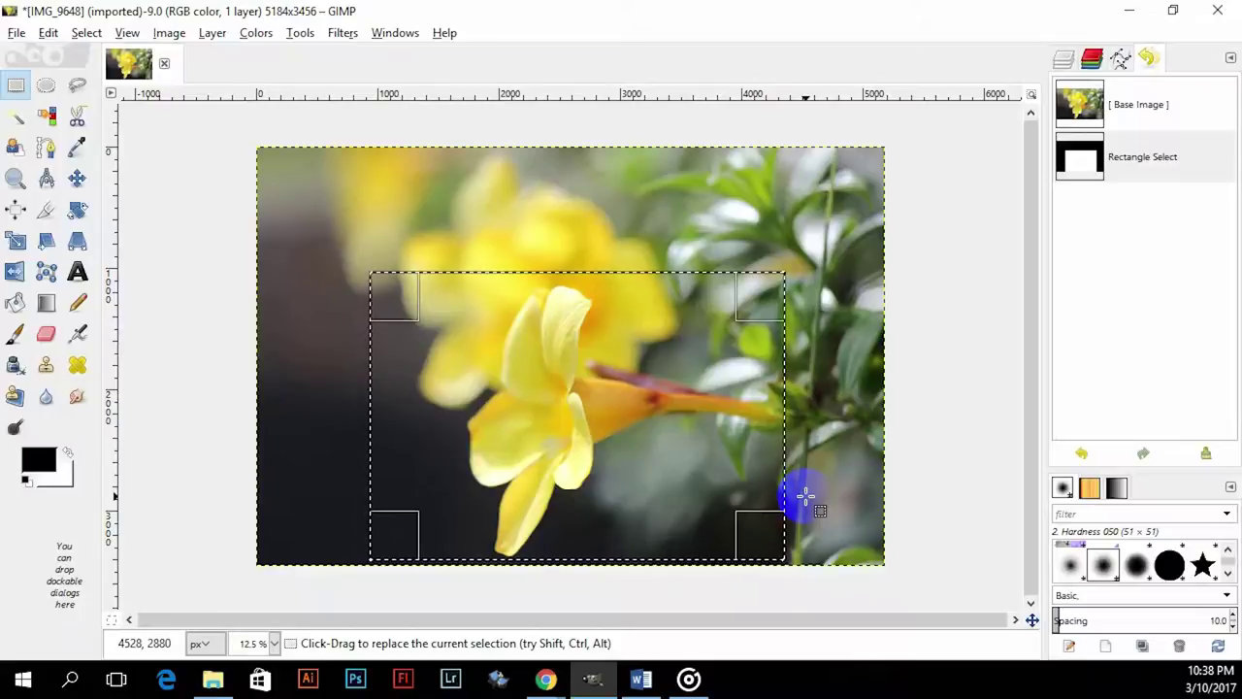
{"action": "key", "text": "ctrl"}
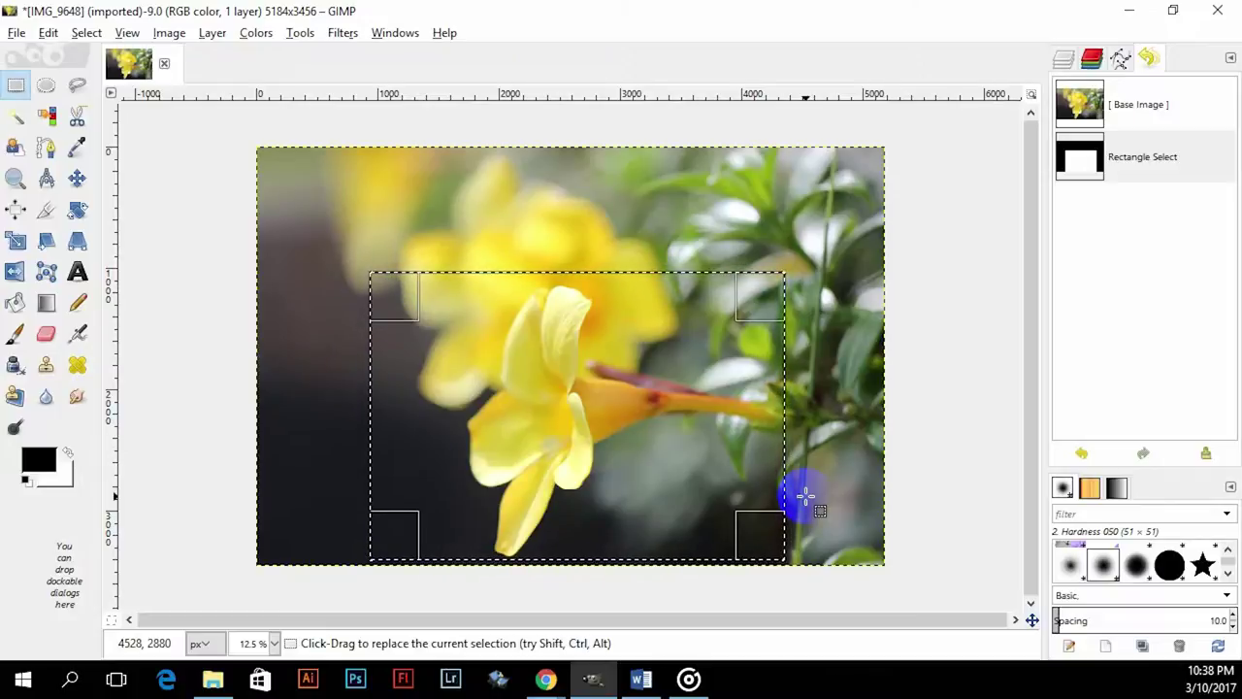
Show the Rectangle Select tool options in a separate floating window and adjust the feather radius
{"action": "left_click", "coordinate": [398, 32]}
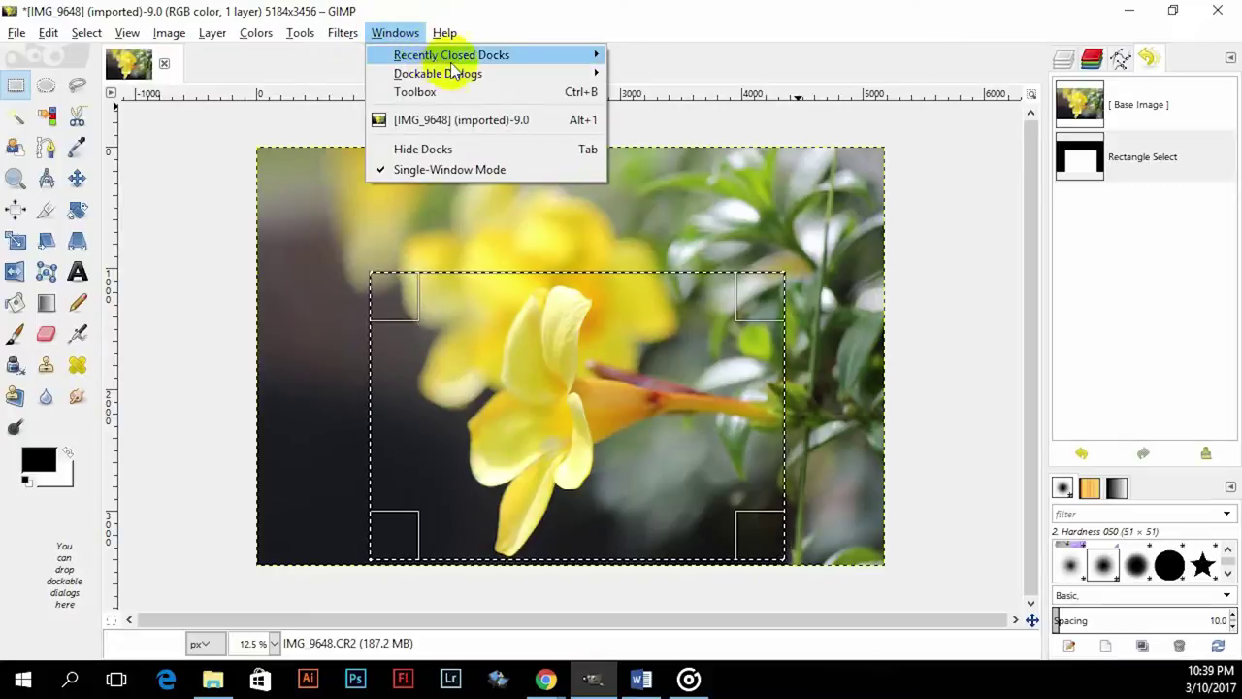
{"action": "mouse_move", "coordinate": [523, 73]}
{"action": "left_click", "coordinate": [594, 75]}
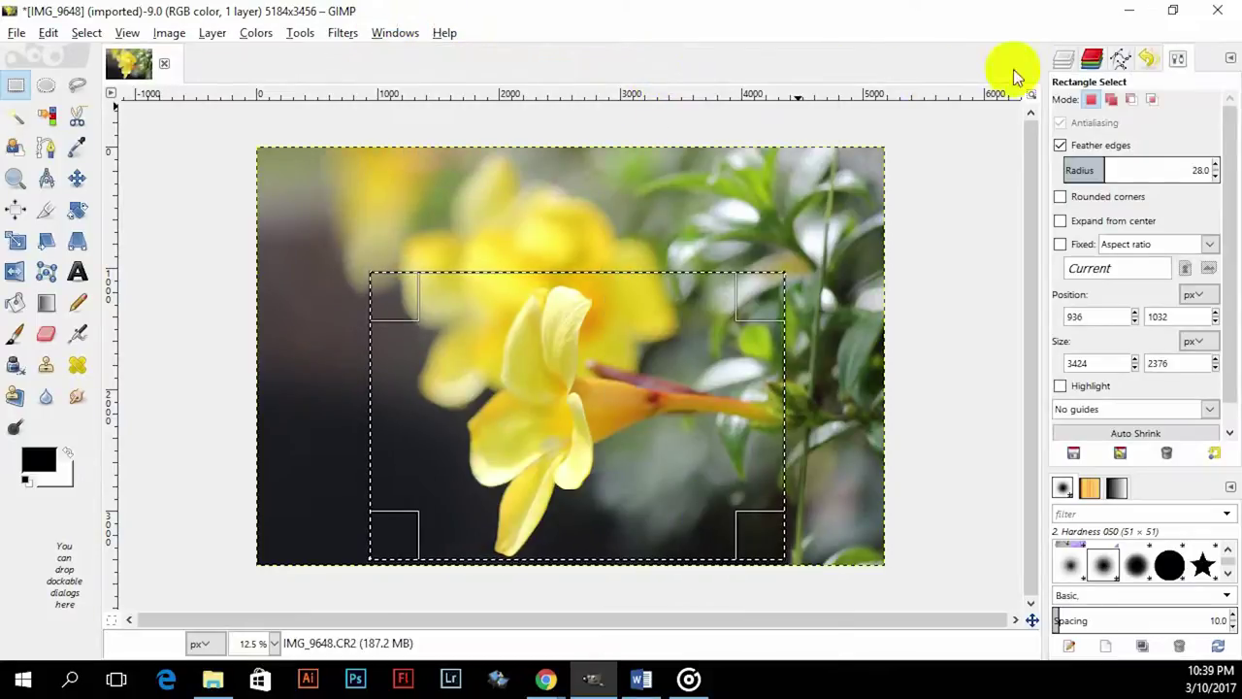
{"action": "left_click_drag", "start_coordinate": [1176, 59], "coordinate": [948, 77]}
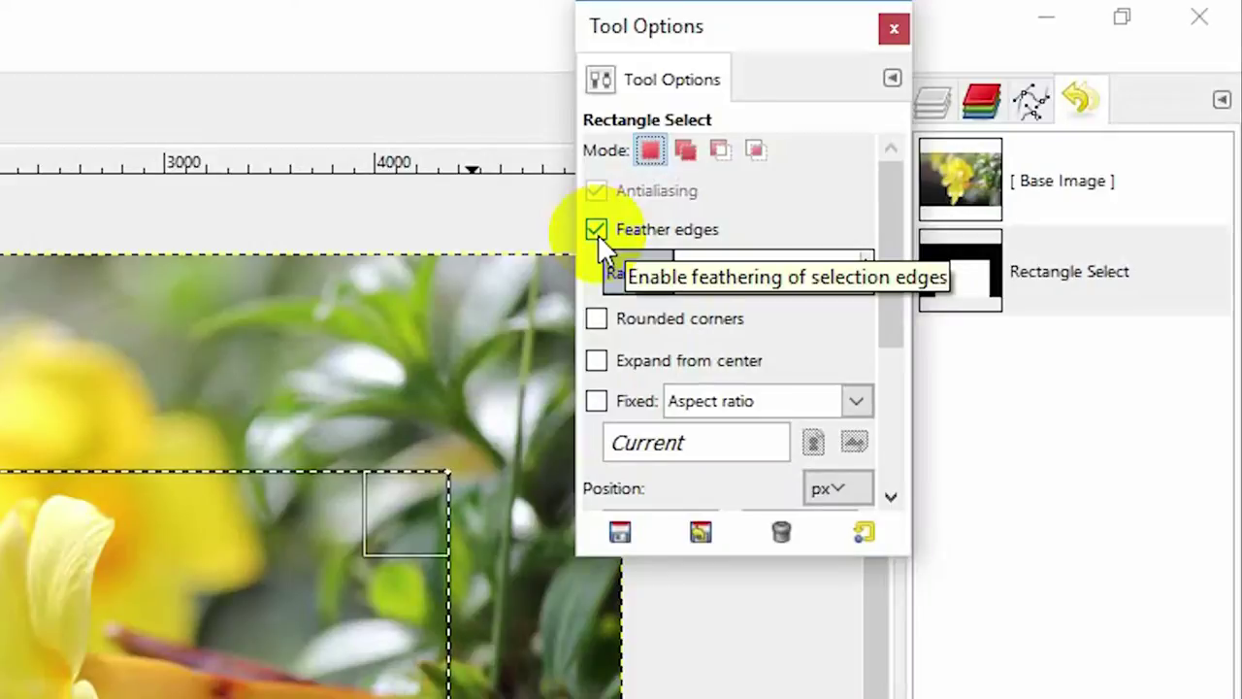
{"action": "left_click", "coordinate": [676, 277]}
{"action": "left_click_drag", "start_coordinate": [676, 277], "coordinate": [738, 281]}
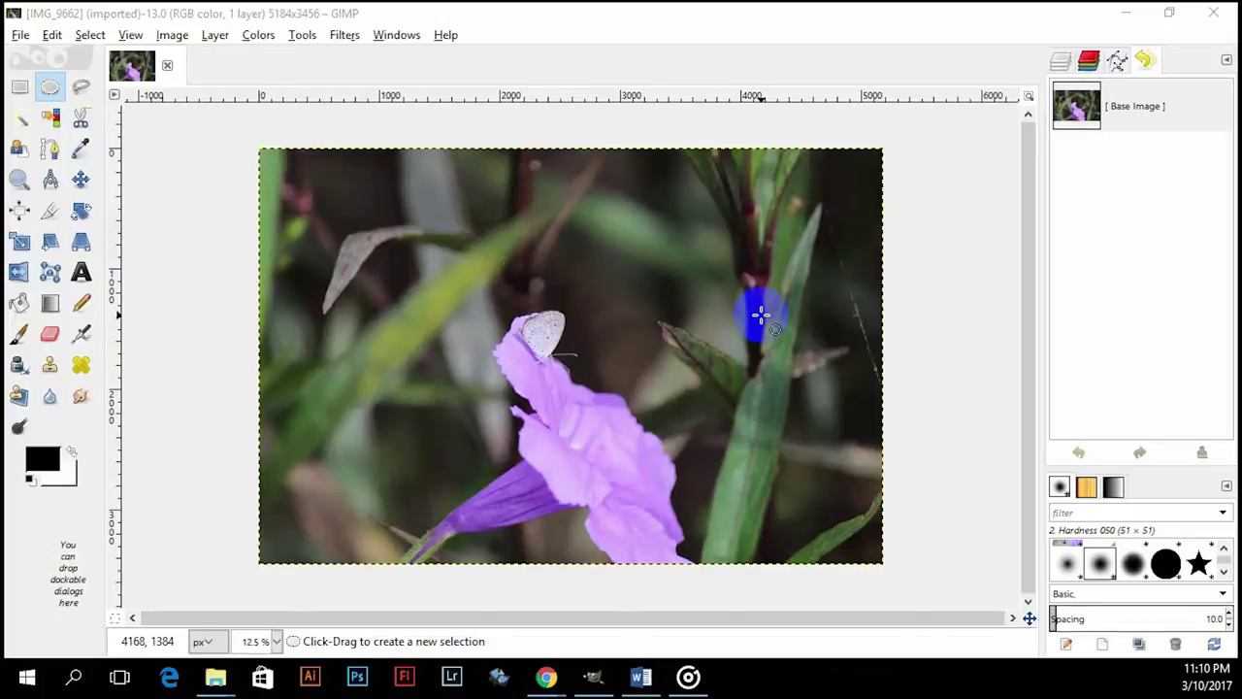
Open the Selection Editor and detach it as a floating window
{"action": "left_click", "coordinate": [89, 35]}
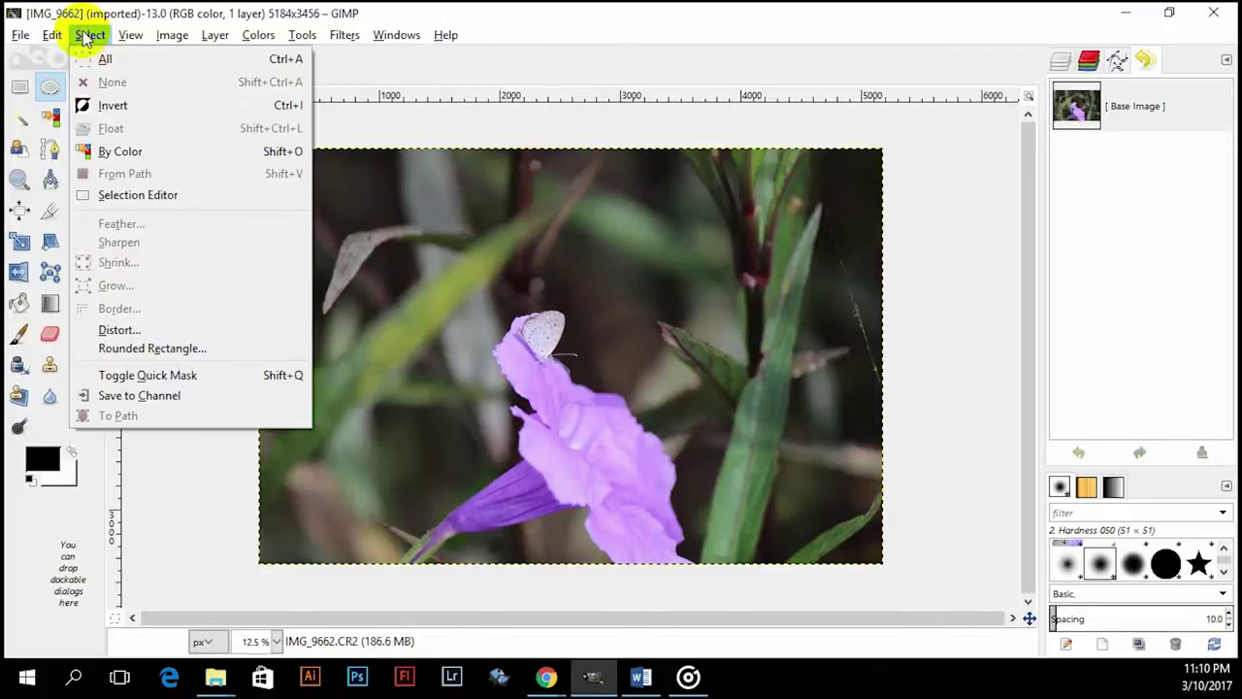
{"action": "left_click", "coordinate": [138, 194]}
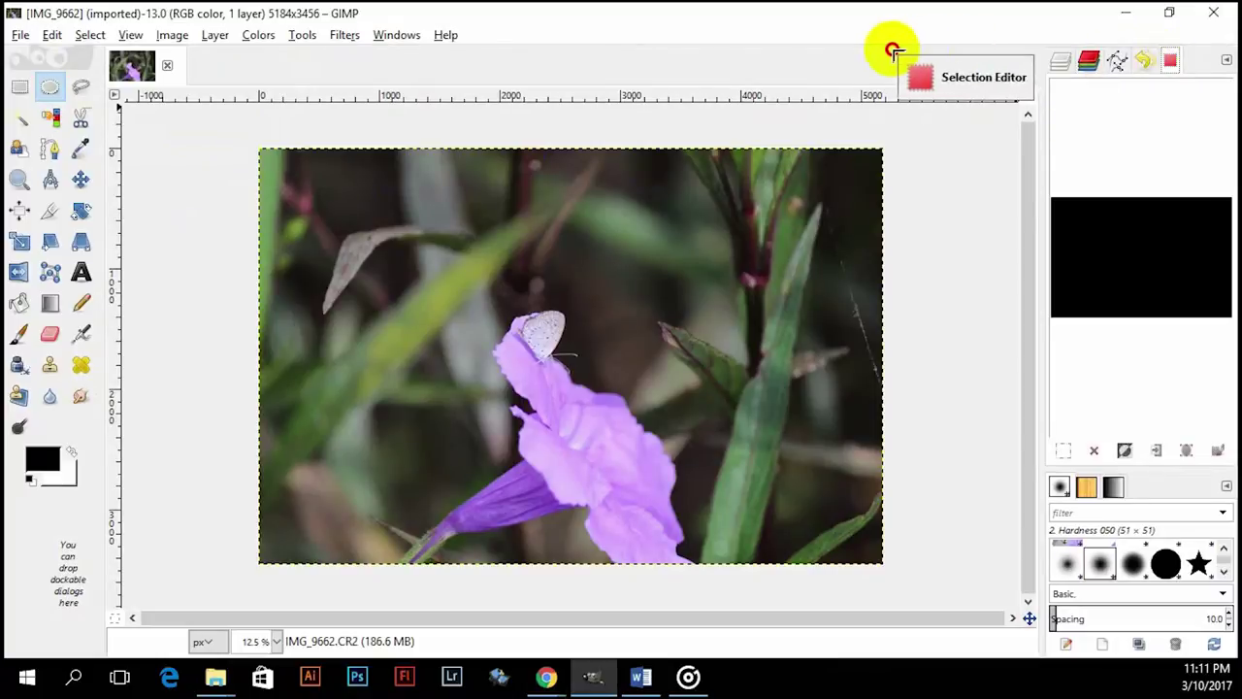
{"action": "left_click_drag", "start_coordinate": [892, 48], "coordinate": [976, 62]}
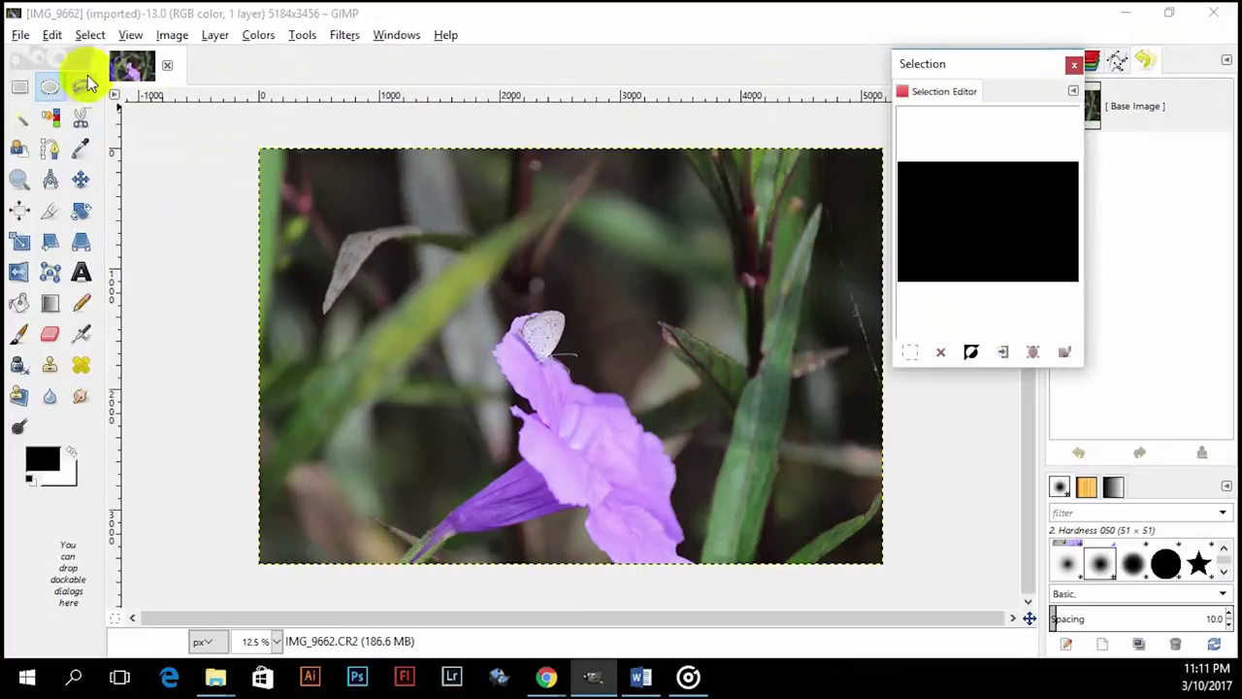
Draw an elliptical selection around the butterfly and purple flower, and check its mask in the Selection Editor
{"action": "left_click", "coordinate": [383, 245]}
{"action": "left_click_drag", "start_coordinate": [423, 284], "coordinate": [744, 514]}
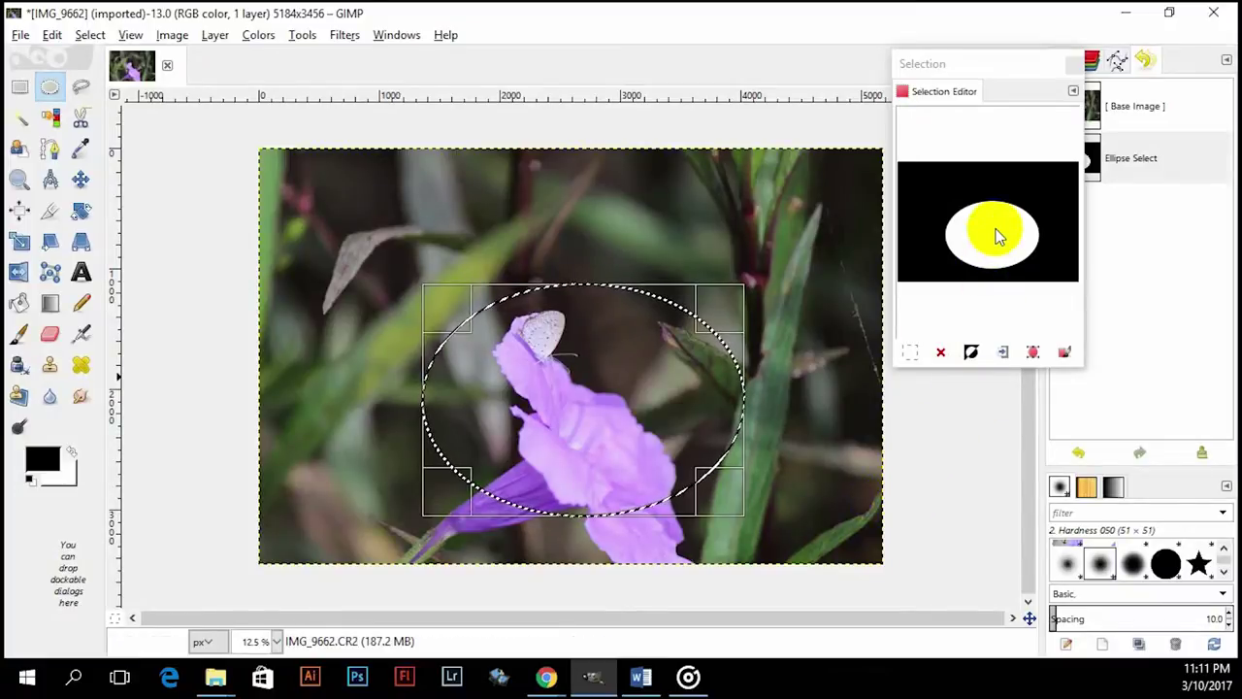
{"action": "left_click_drag", "start_coordinate": [1006, 243], "coordinate": [1060, 276]}
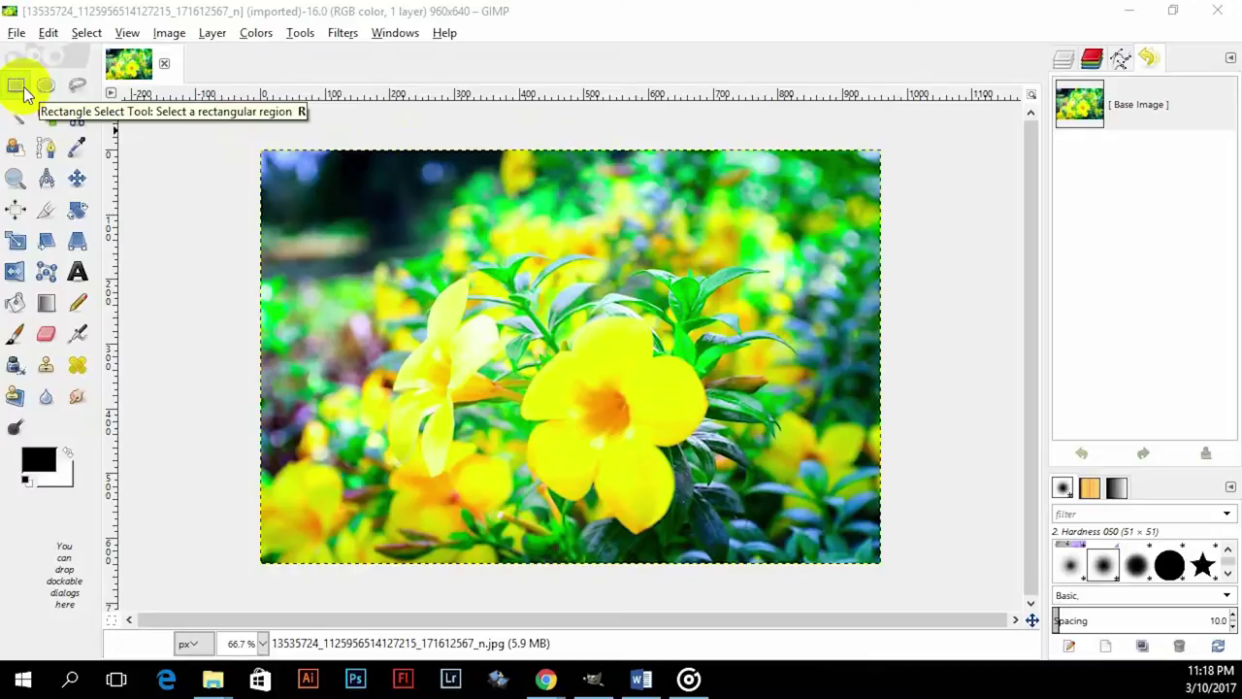
Draw a rectangular selection around the large yellow flower in front and adjust its upper-left corner
{"action": "key", "text": "r"}
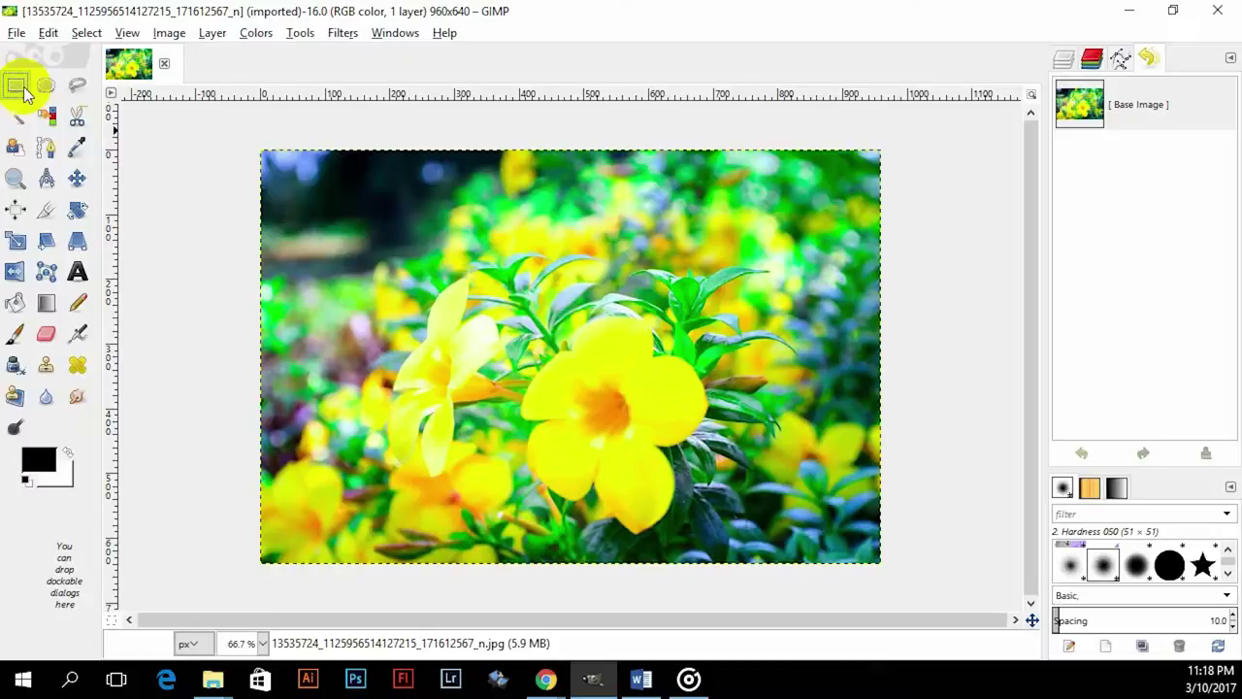
{"action": "left_click_drag", "start_coordinate": [455, 287], "coordinate": [769, 548]}
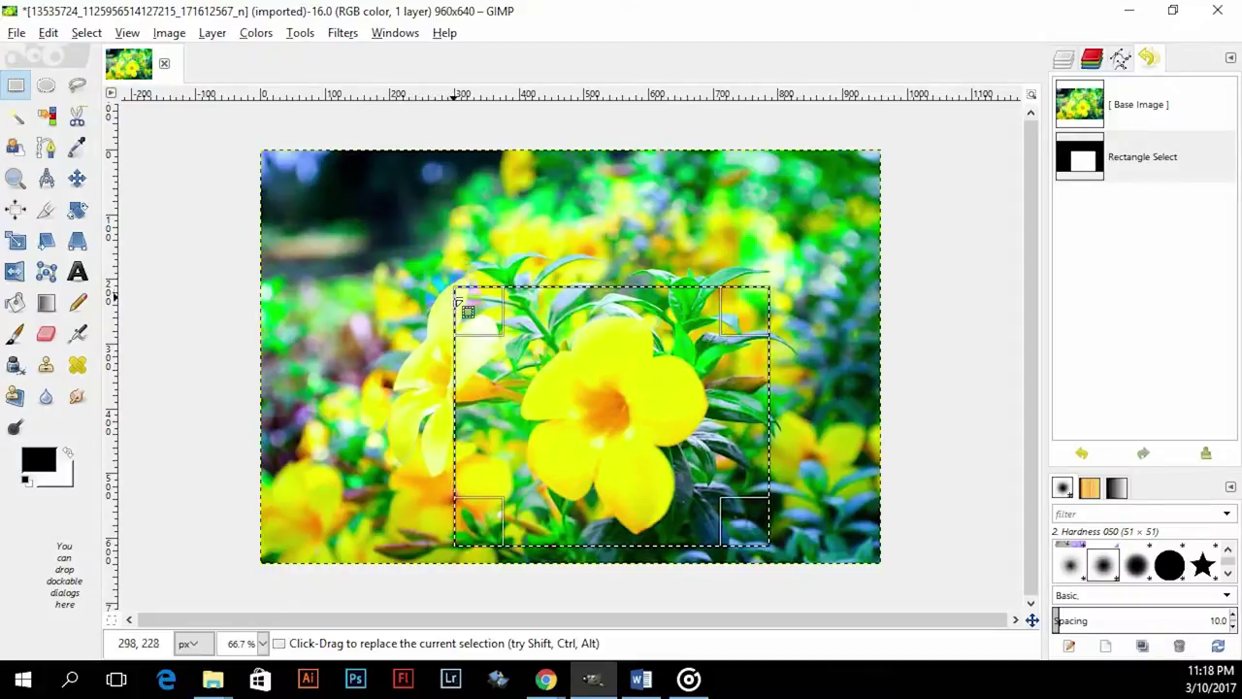
{"action": "mouse_move", "coordinate": [494, 325]}
{"action": "left_mouse_down"}
{"action": "mouse_move", "coordinate": [451, 270]}
{"action": "mouse_move", "coordinate": [490, 238]}
{"action": "mouse_move", "coordinate": [529, 258]}
{"action": "mouse_move", "coordinate": [511, 295]}
{"action": "mouse_move", "coordinate": [474, 302]}
{"action": "mouse_move", "coordinate": [497, 327]}
{"action": "mouse_move", "coordinate": [499, 281]}
{"action": "mouse_move", "coordinate": [508, 293]}
{"action": "mouse_move", "coordinate": [482, 316]}
{"action": "mouse_move", "coordinate": [494, 315]}
{"action": "left_mouse_up"}
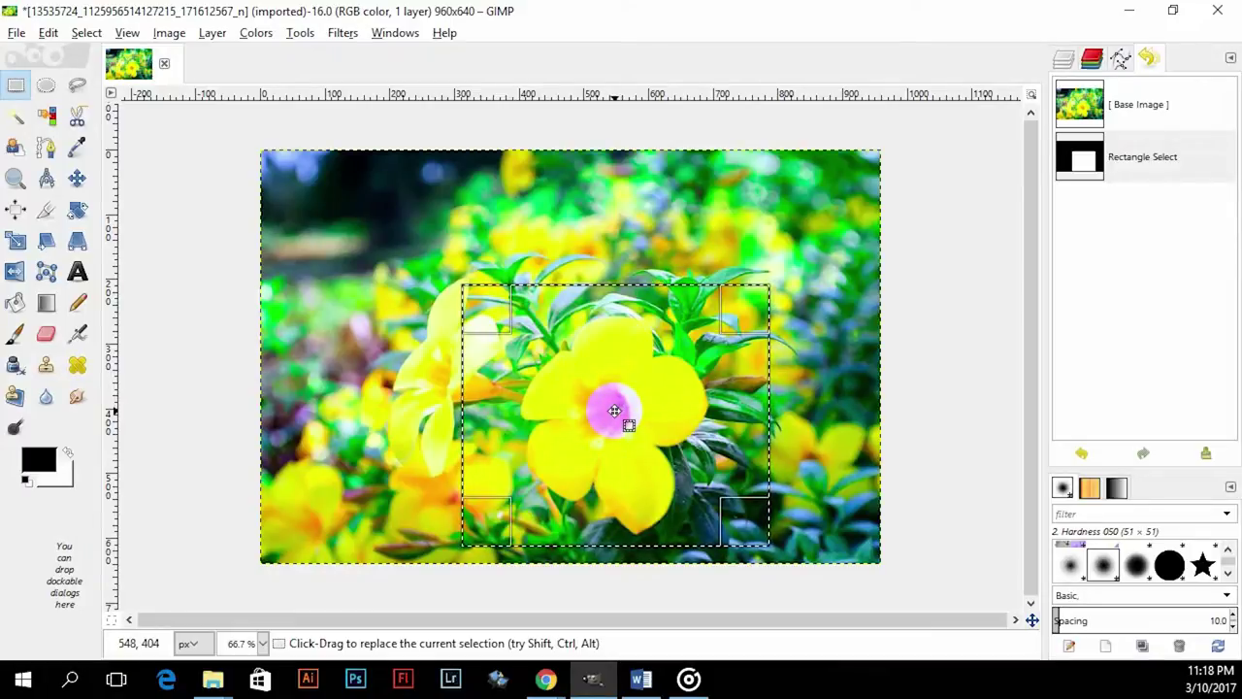
Reposition the rectangular selection slightly over the large yellow flower and fine-tune its upper-left corner
{"action": "key", "text": "ctrl+z"}
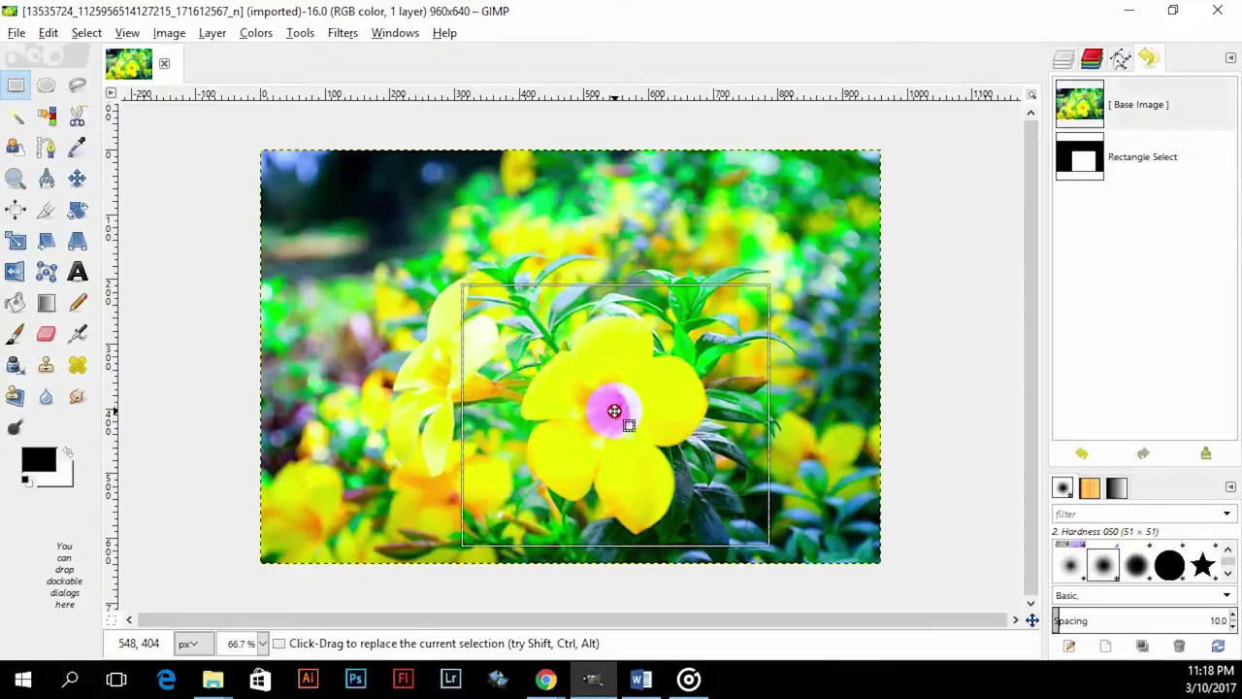
{"action": "left_click_drag", "start_coordinate": [590, 401], "coordinate": [623, 397]}
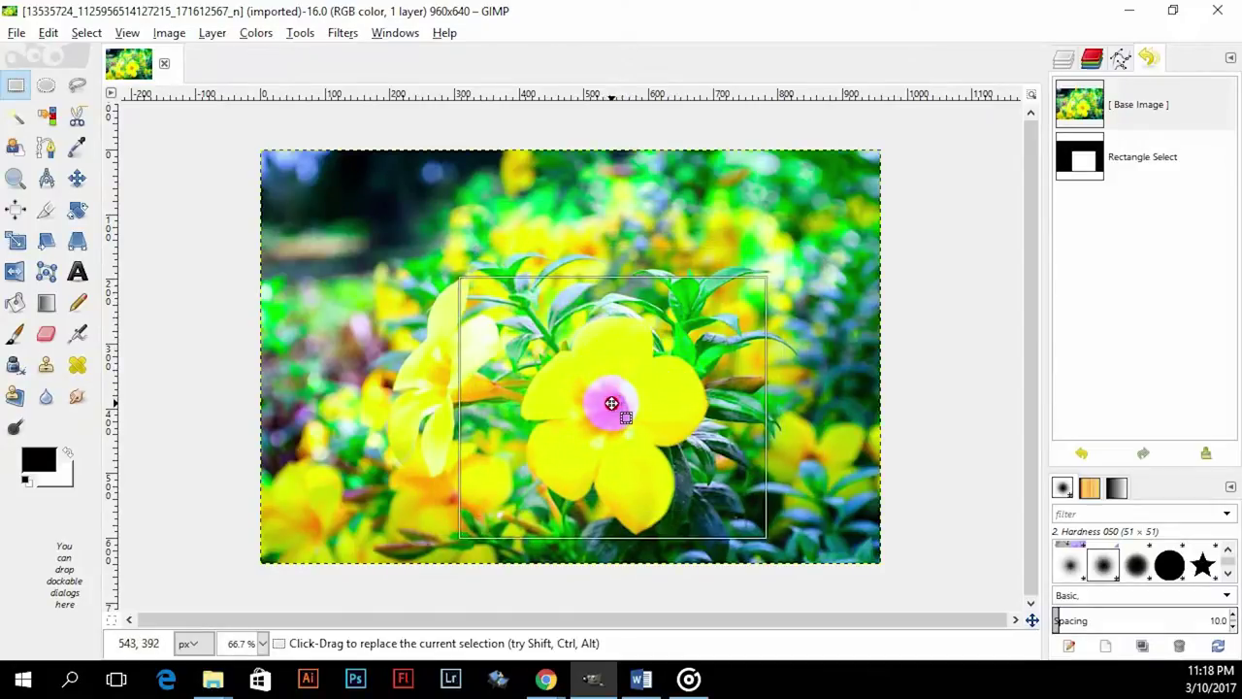
{"action": "left_click_drag", "start_coordinate": [608, 389], "coordinate": [608, 409]}
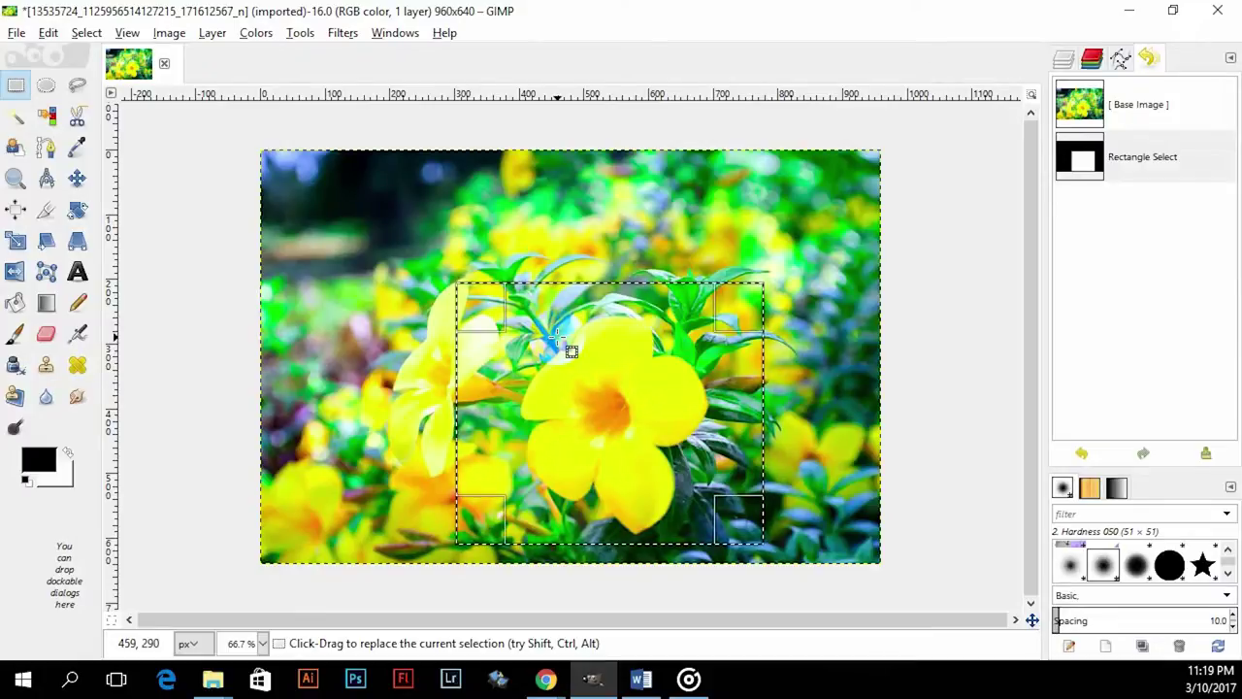
{"action": "mouse_move", "coordinate": [496, 330]}
{"action": "left_mouse_down"}
{"action": "mouse_move", "coordinate": [529, 326]}
{"action": "mouse_move", "coordinate": [490, 328]}
{"action": "left_mouse_up"}
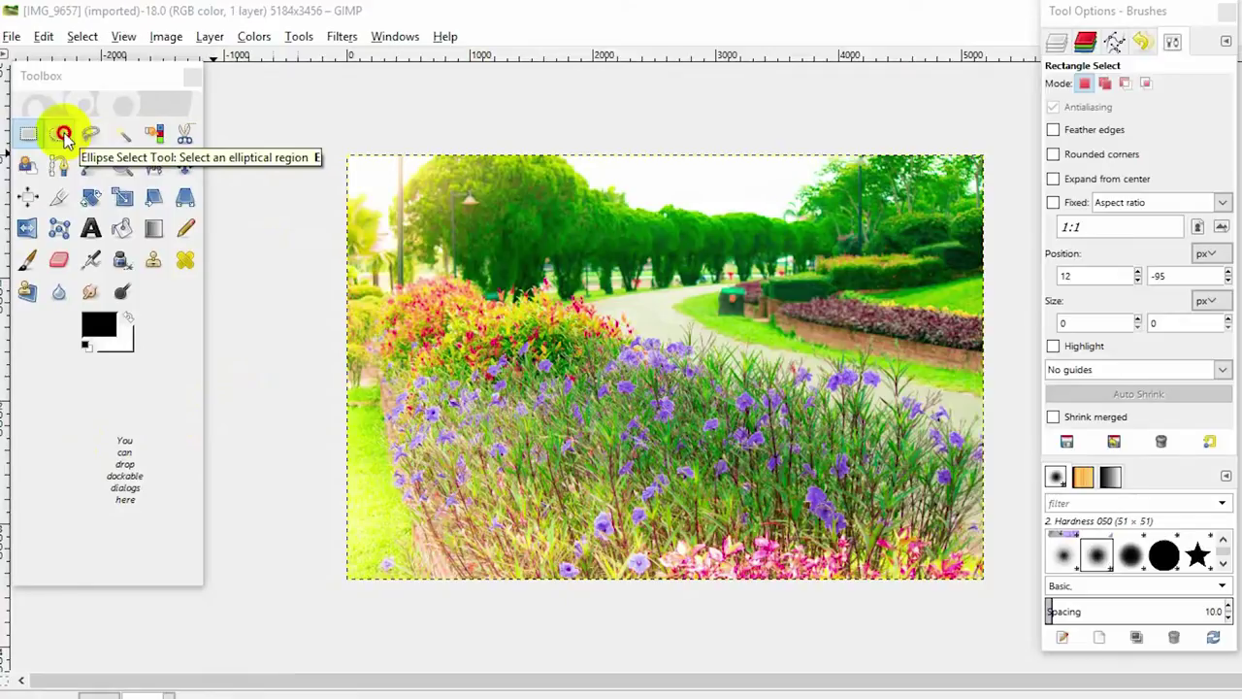
Draw an elliptical selection over the purple flowers and enlarge it from its upper-left corner to about 2352 × 1544 px
{"action": "key", "text": "e"}
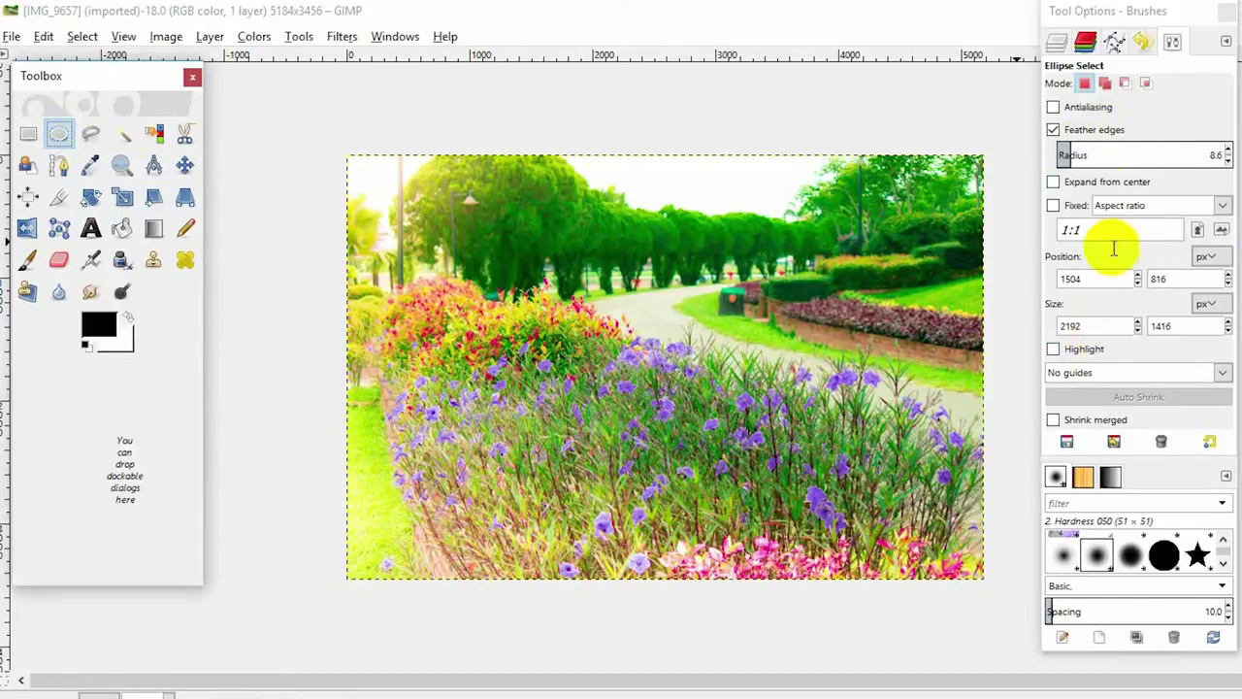
{"action": "left_click_drag", "start_coordinate": [509, 306], "coordinate": [782, 478]}
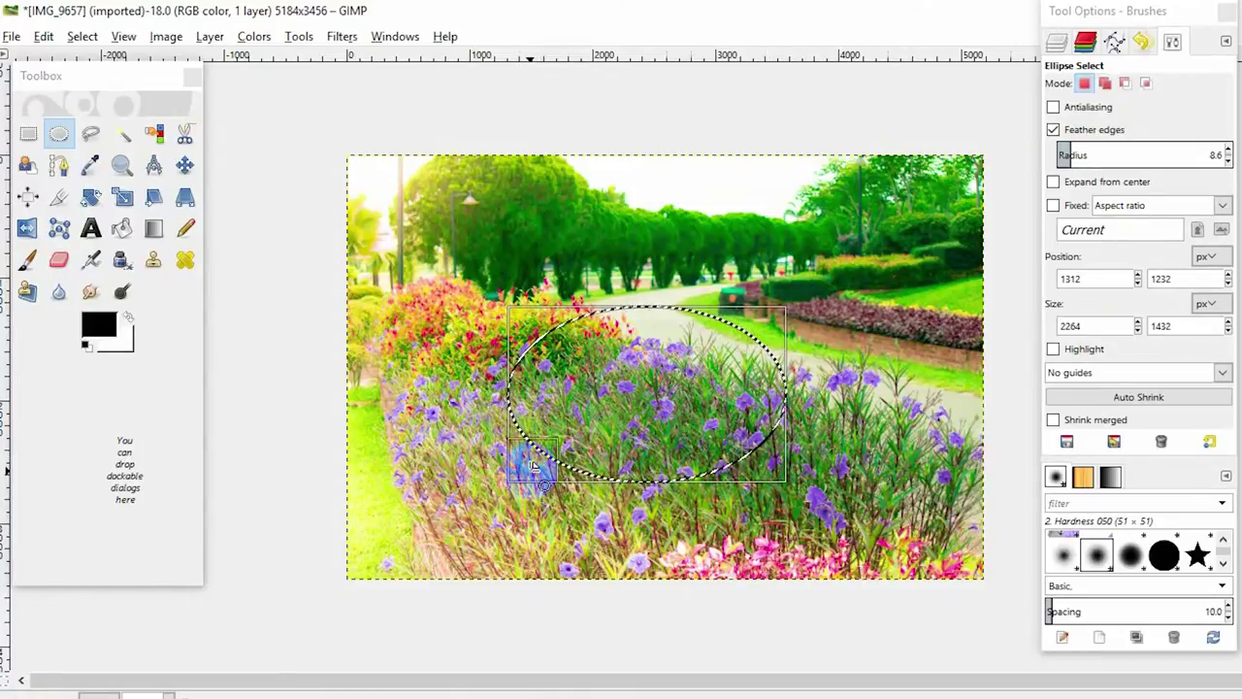
{"action": "mouse_move", "coordinate": [529, 327]}
{"action": "left_mouse_down"}
{"action": "mouse_move", "coordinate": [456, 260]}
{"action": "mouse_move", "coordinate": [534, 328]}
{"action": "left_mouse_up"}
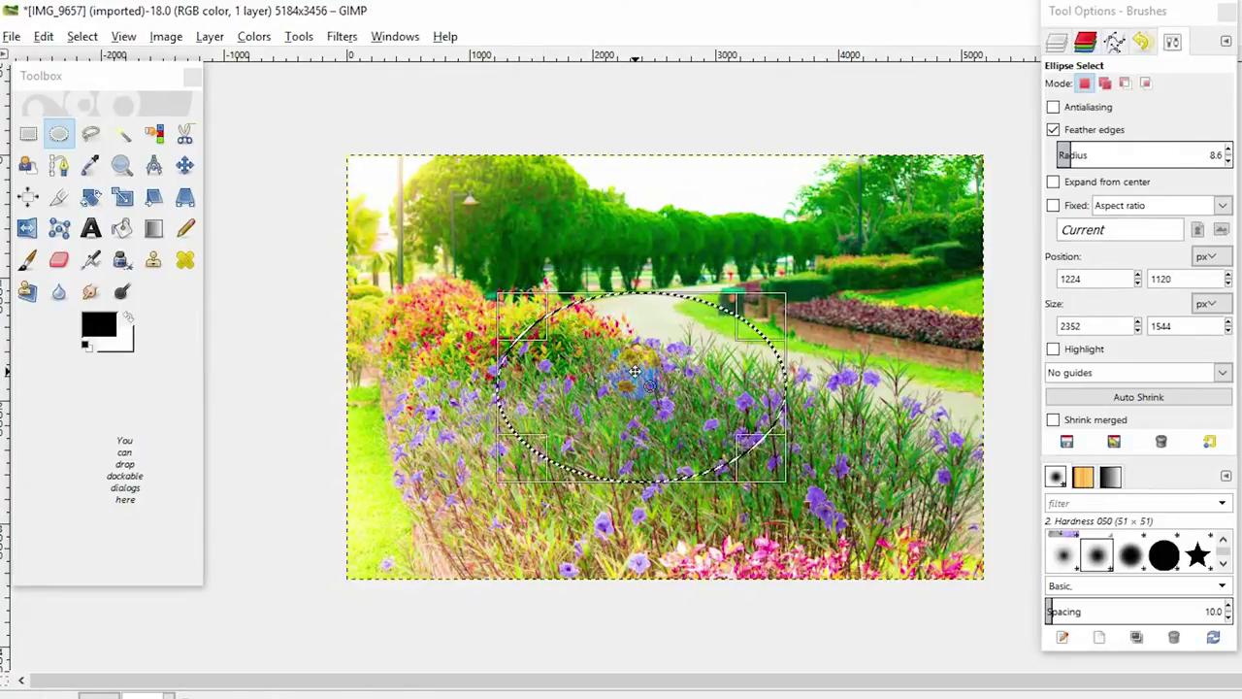
Move the elliptical selection up to about position 1360, 856 px and commit it
{"action": "key", "text": "ctrl+z"}
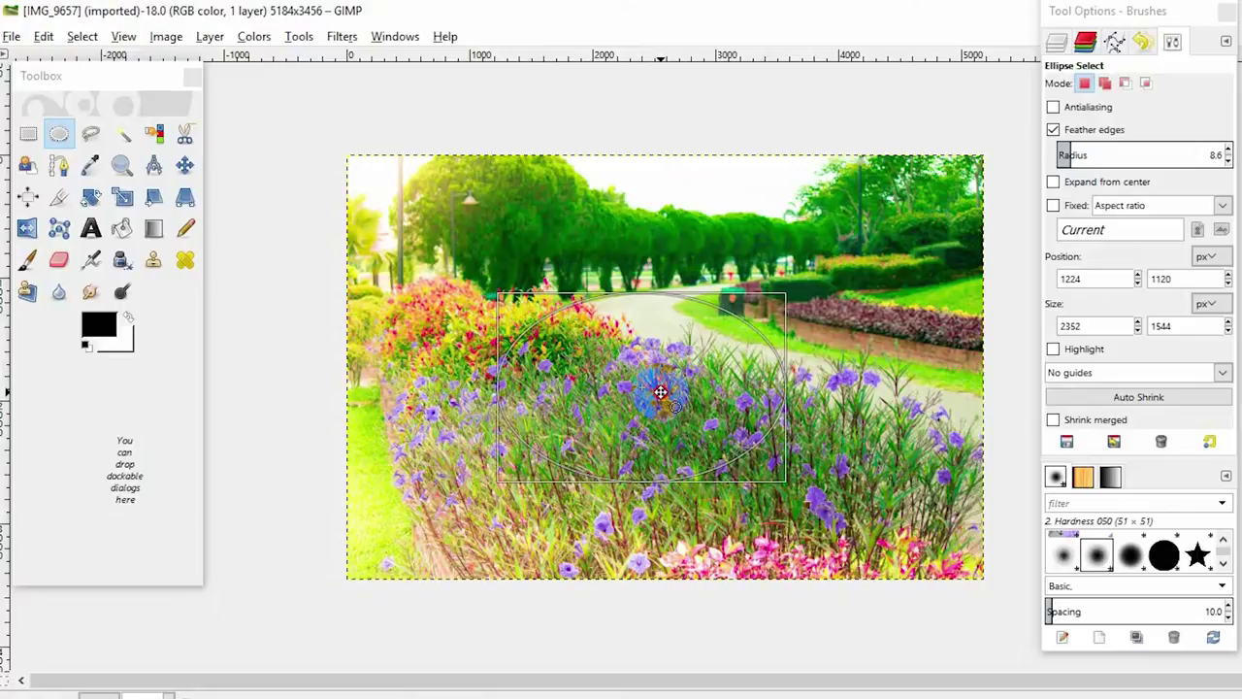
{"action": "left_click_drag", "start_coordinate": [659, 392], "coordinate": [676, 360]}
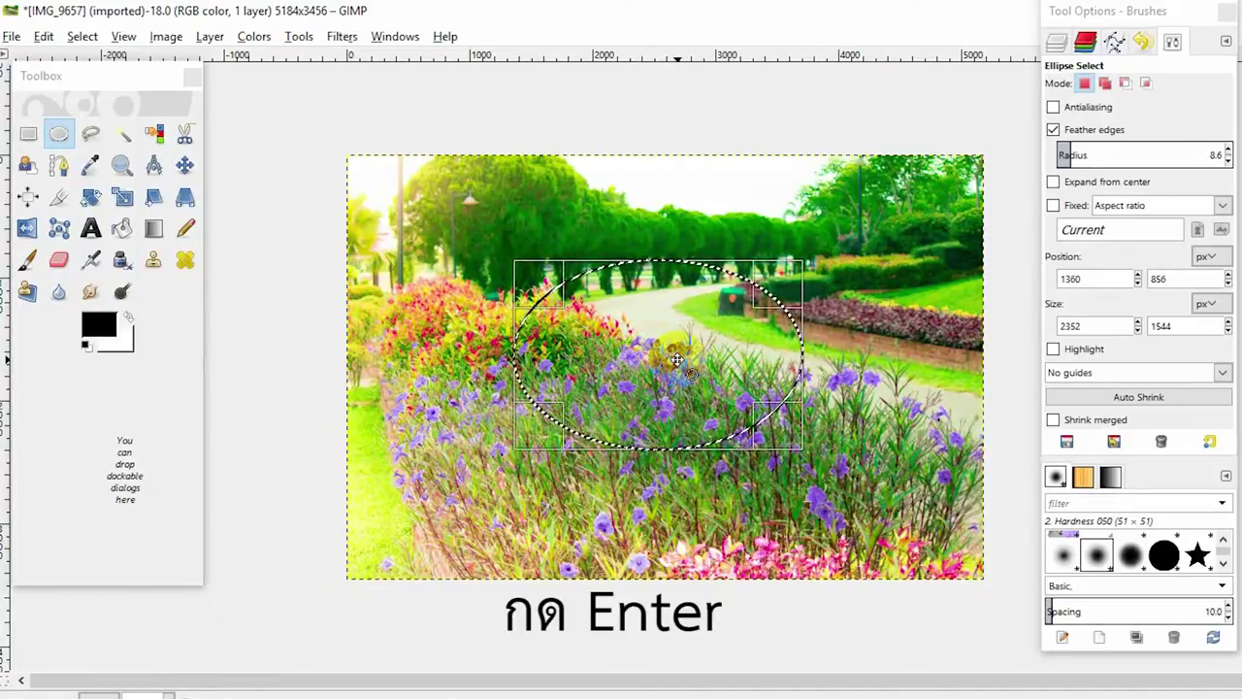
{"action": "key", "text": "Return"}
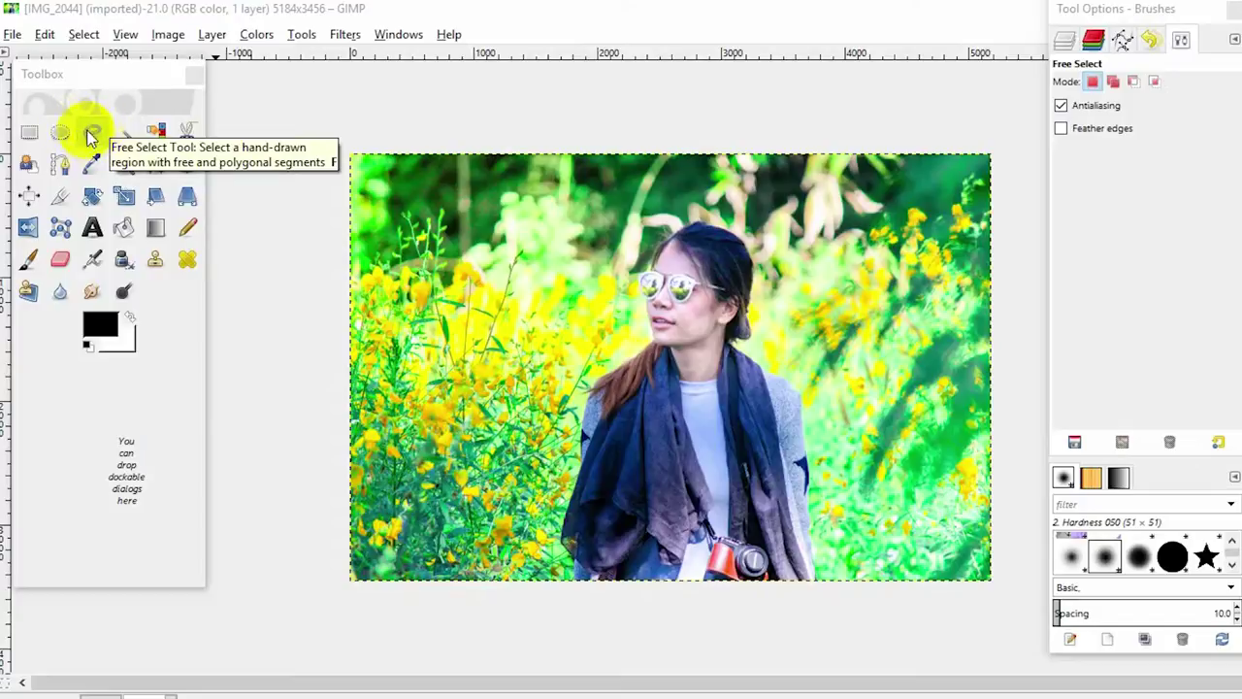
Use Free Select to draw a rounded freehand selection over the foliage near the photo's upper-left corner
{"action": "left_click", "coordinate": [91, 133]}
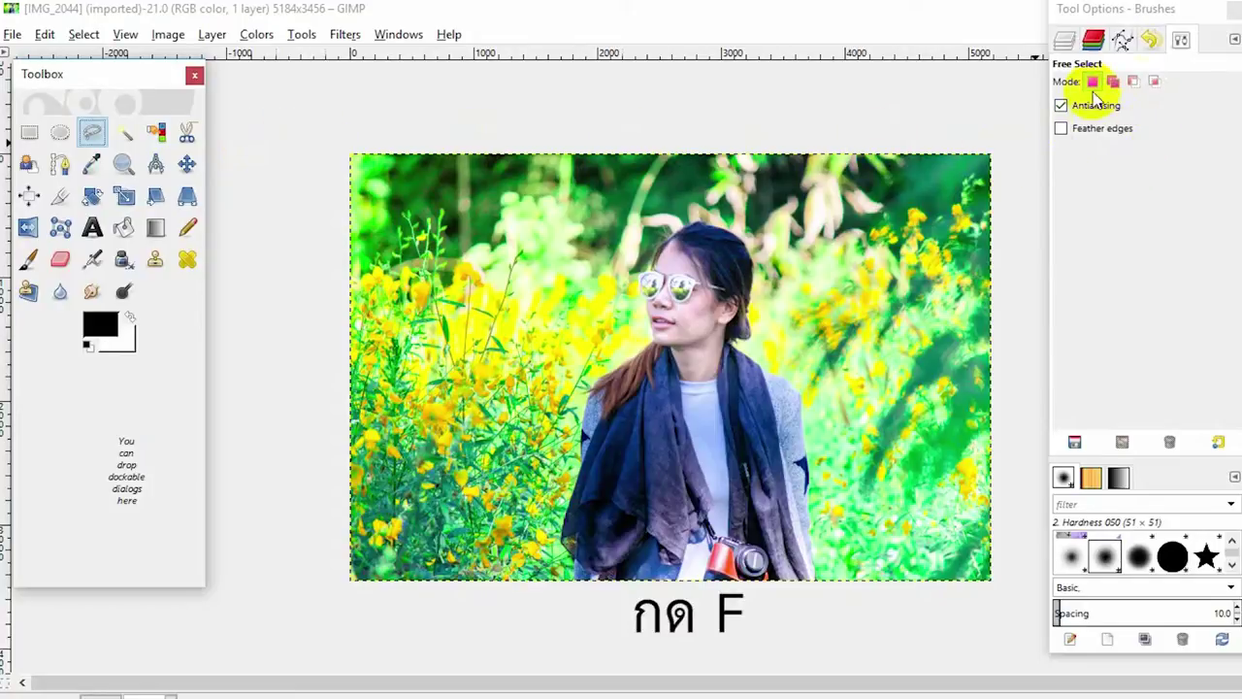
{"action": "left_click", "coordinate": [549, 187]}
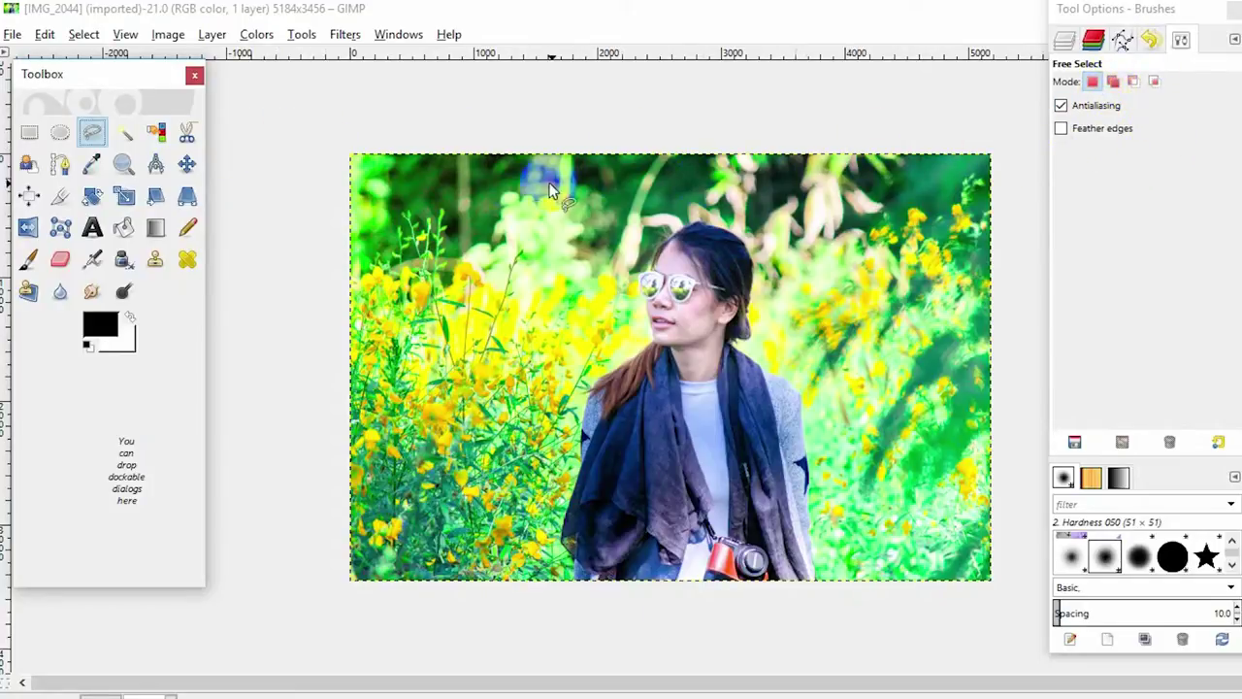
{"action": "left_click", "coordinate": [398, 206]}
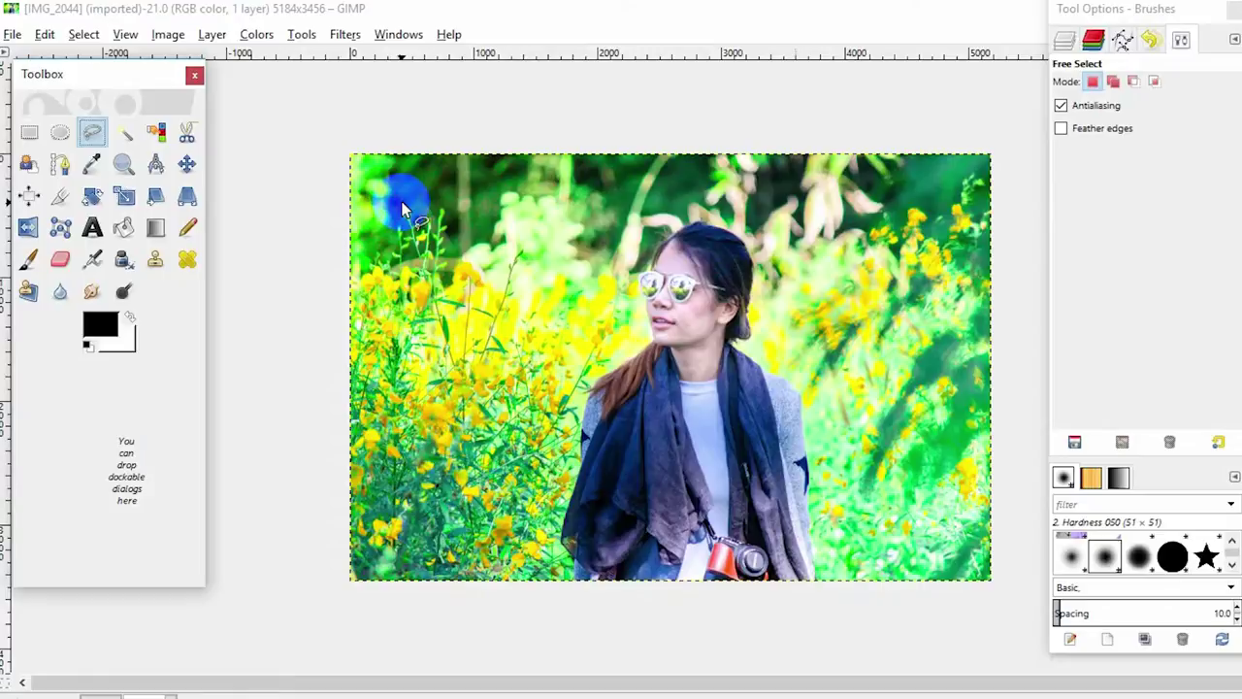
{"action": "mouse_move", "coordinate": [403, 209]}
{"action": "left_mouse_down"}
{"action": "mouse_move", "coordinate": [478, 180]}
{"action": "mouse_move", "coordinate": [500, 193]}
{"action": "mouse_move", "coordinate": [518, 232]}
{"action": "mouse_move", "coordinate": [511, 249]}
{"action": "mouse_move", "coordinate": [437, 268]}
{"action": "mouse_move", "coordinate": [397, 248]}
{"action": "mouse_move", "coordinate": [399, 202]}
{"action": "left_mouse_up"}
{"action": "left_click", "coordinate": [399, 200]}
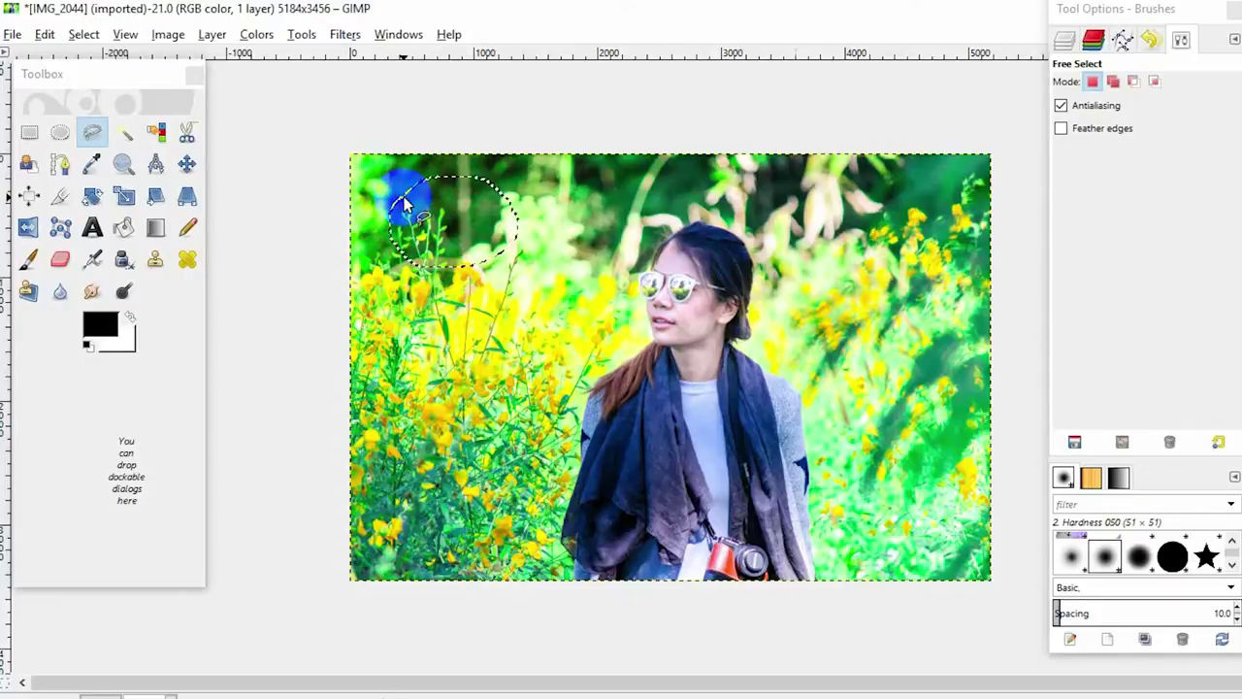
Draw a closed five-sided polygonal selection with Free Select over the yellow flowers beside the woman
{"action": "left_click", "coordinate": [426, 347]}
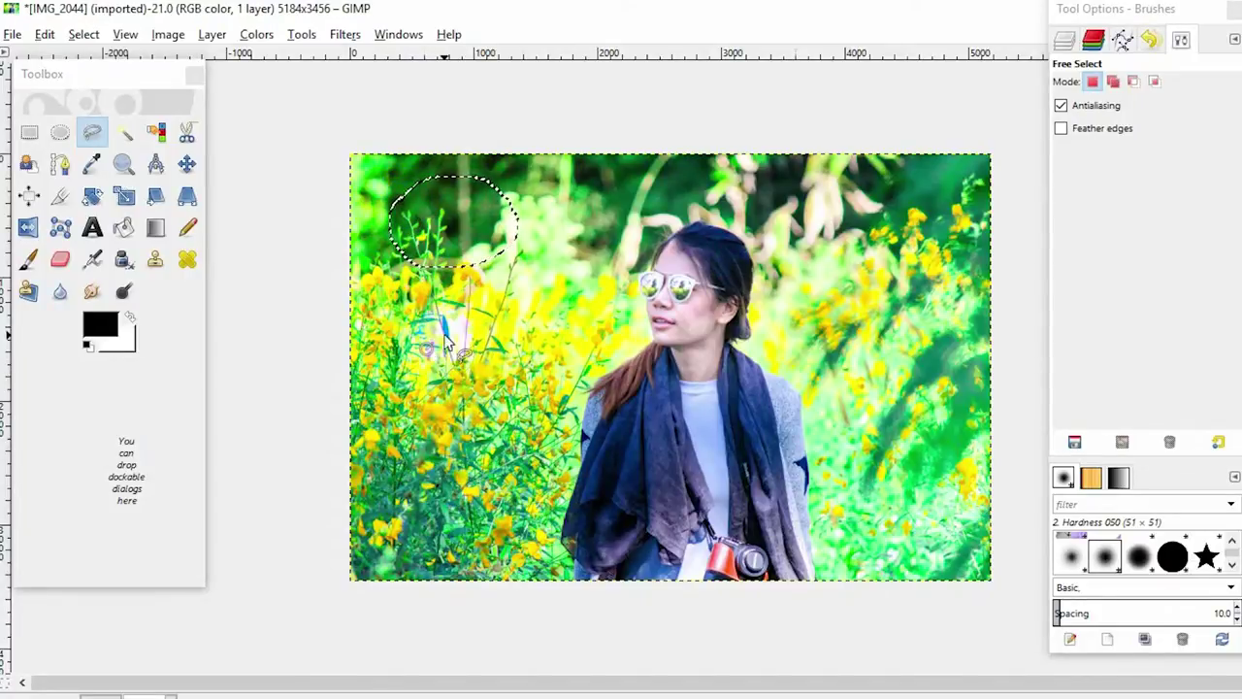
{"action": "left_click", "coordinate": [504, 309]}
{"action": "left_click", "coordinate": [564, 342]}
{"action": "left_click", "coordinate": [534, 396]}
{"action": "left_click", "coordinate": [441, 393]}
{"action": "left_click", "coordinate": [426, 347]}
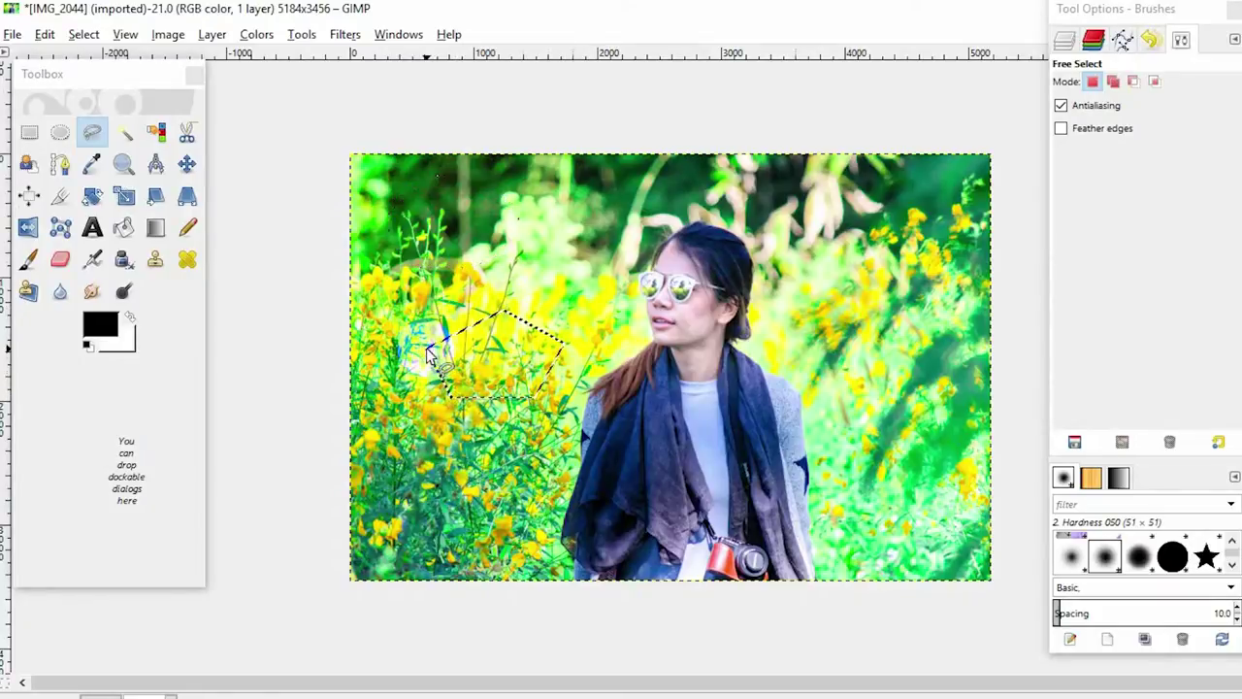
Draw a closed Free Select outline mixing straight and freehand segments over the scarf's left edge and the adjacent plants
{"action": "left_click", "coordinate": [531, 438]}
{"action": "left_click", "coordinate": [603, 425]}
{"action": "left_click", "coordinate": [622, 474]}
{"action": "left_click", "coordinate": [600, 512]}
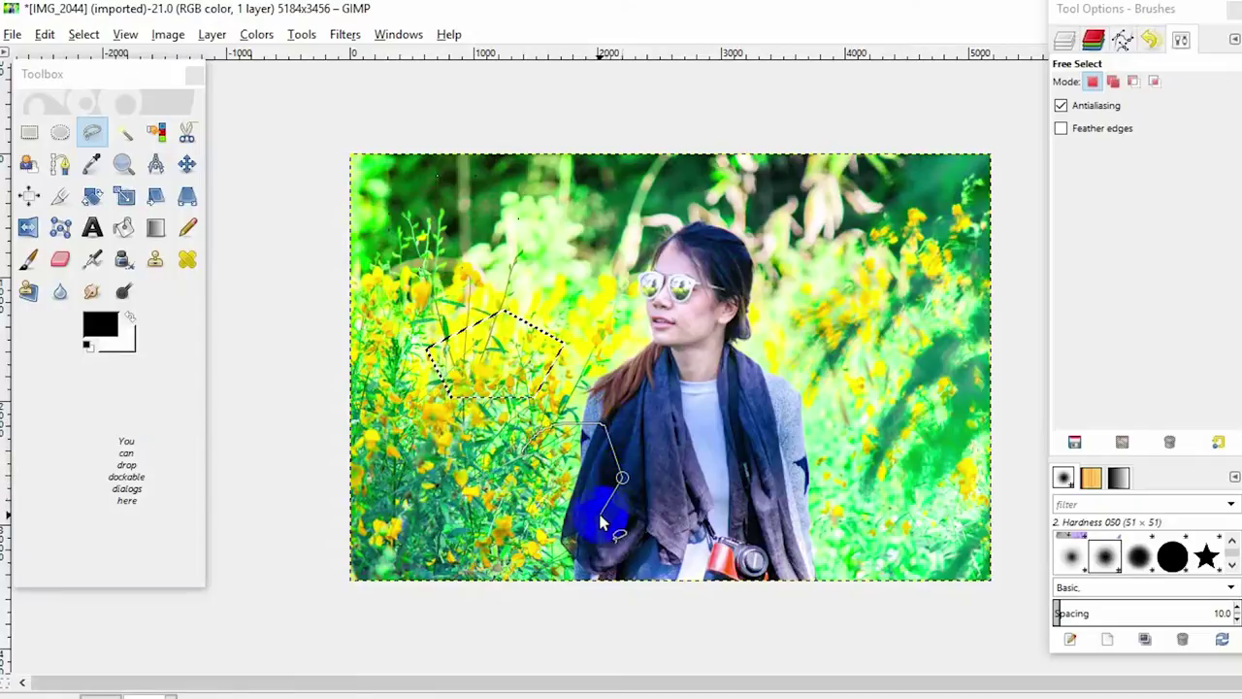
{"action": "left_click", "coordinate": [565, 518]}
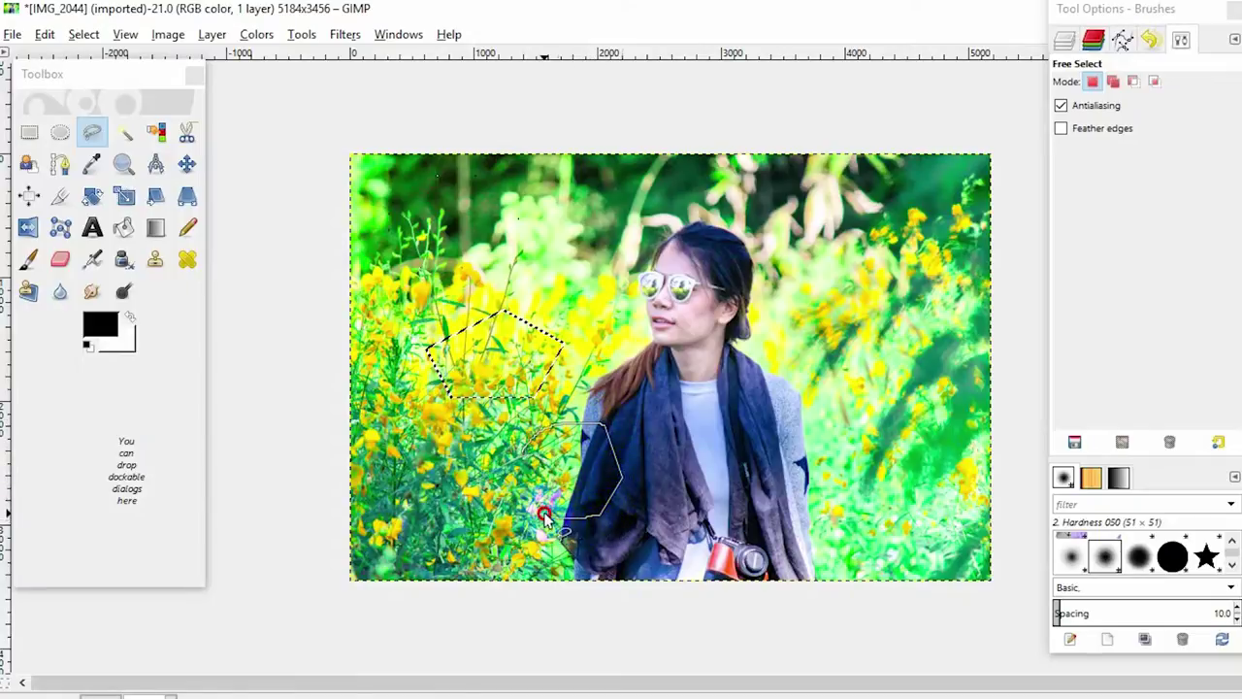
{"action": "double_click", "coordinate": [522, 461]}
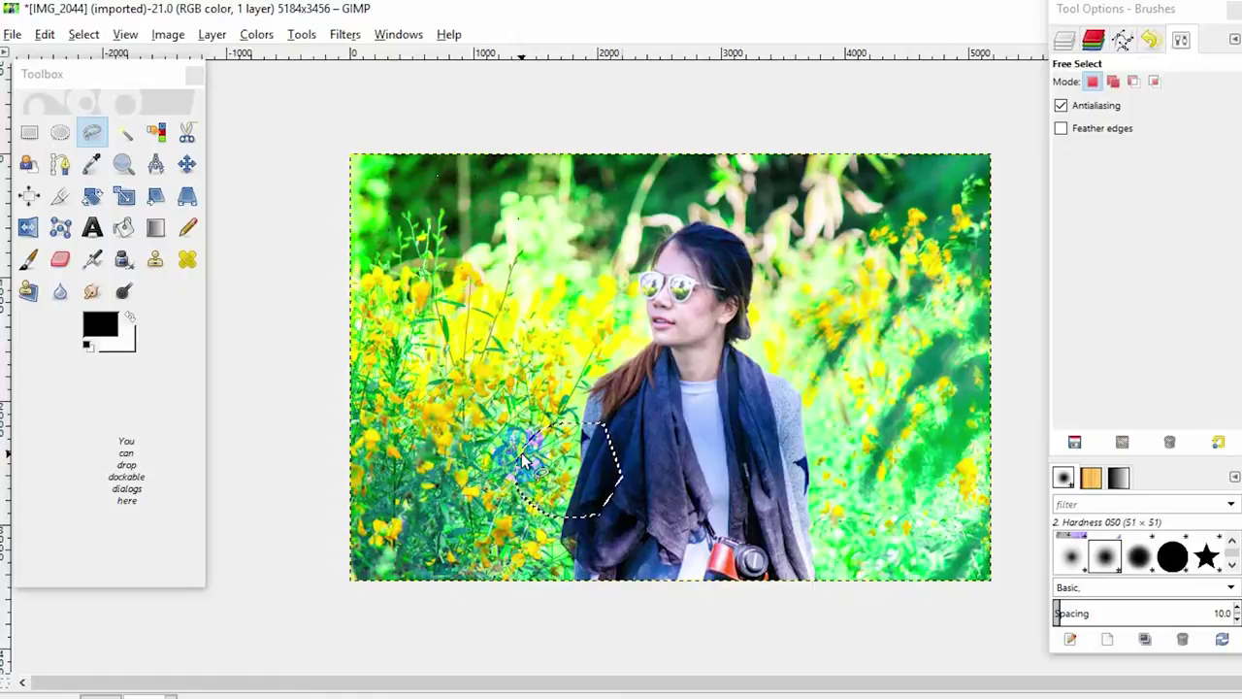
{"action": "left_click_drag", "start_coordinate": [550, 456], "coordinate": [541, 447]}
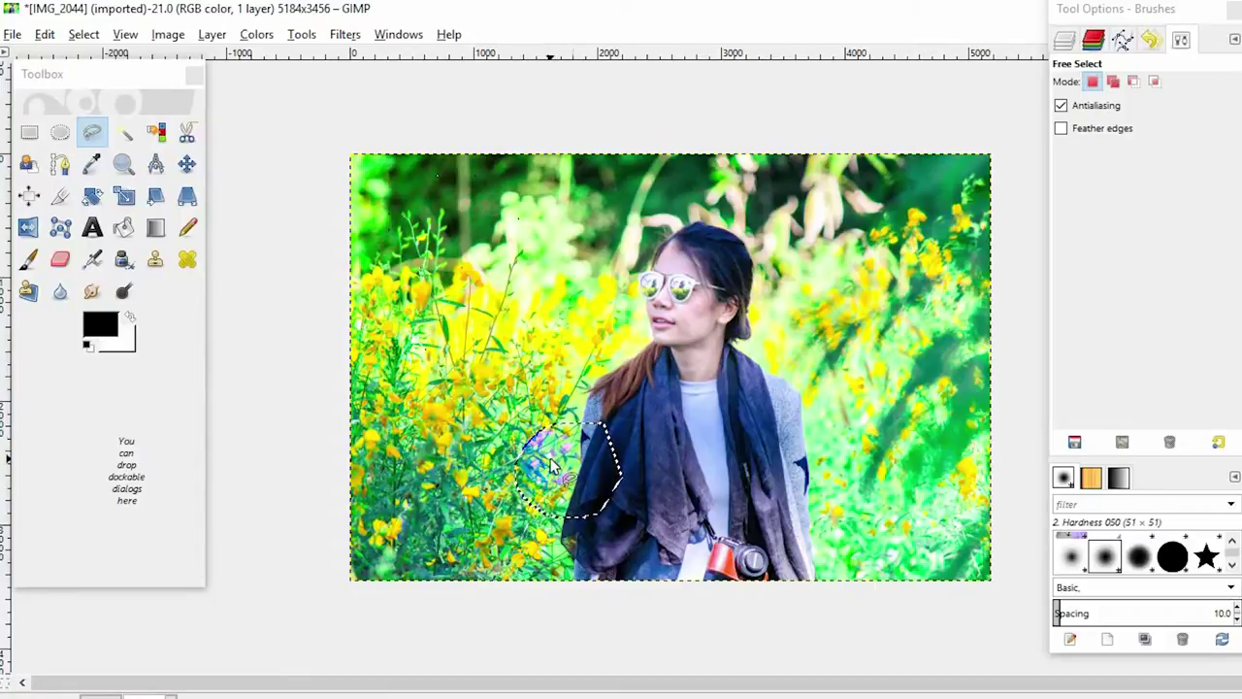
Draw a Free Select outline over the woman's hair and scarf, removing the last placed point and constraining the segment angles
{"action": "key", "text": "BackSpace"}
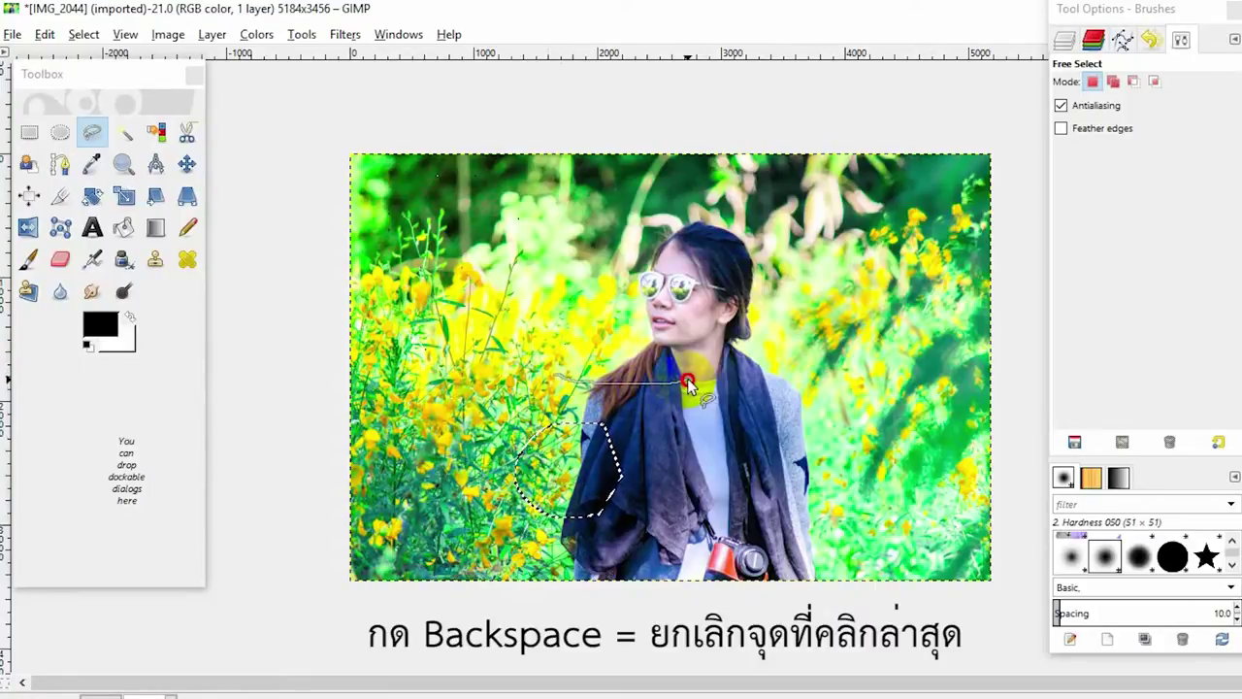
{"action": "left_click", "coordinate": [685, 382]}
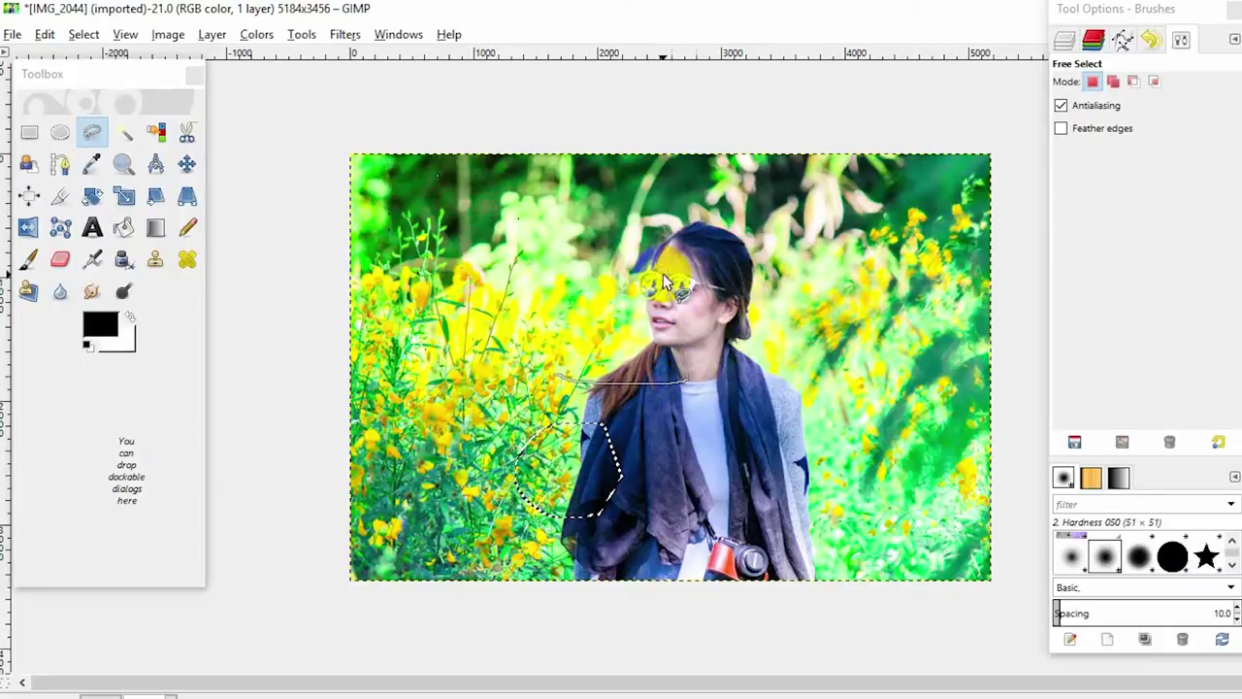
{"action": "key", "text": "ctrl"}
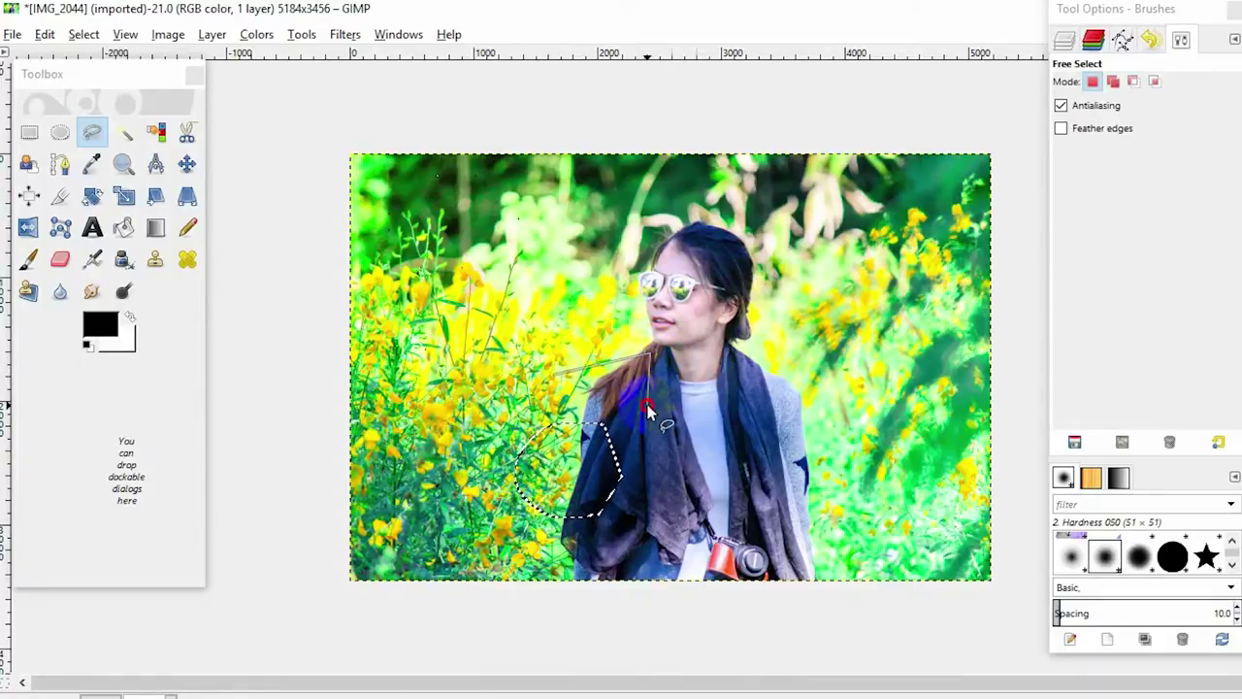
{"action": "left_click", "coordinate": [550, 375]}
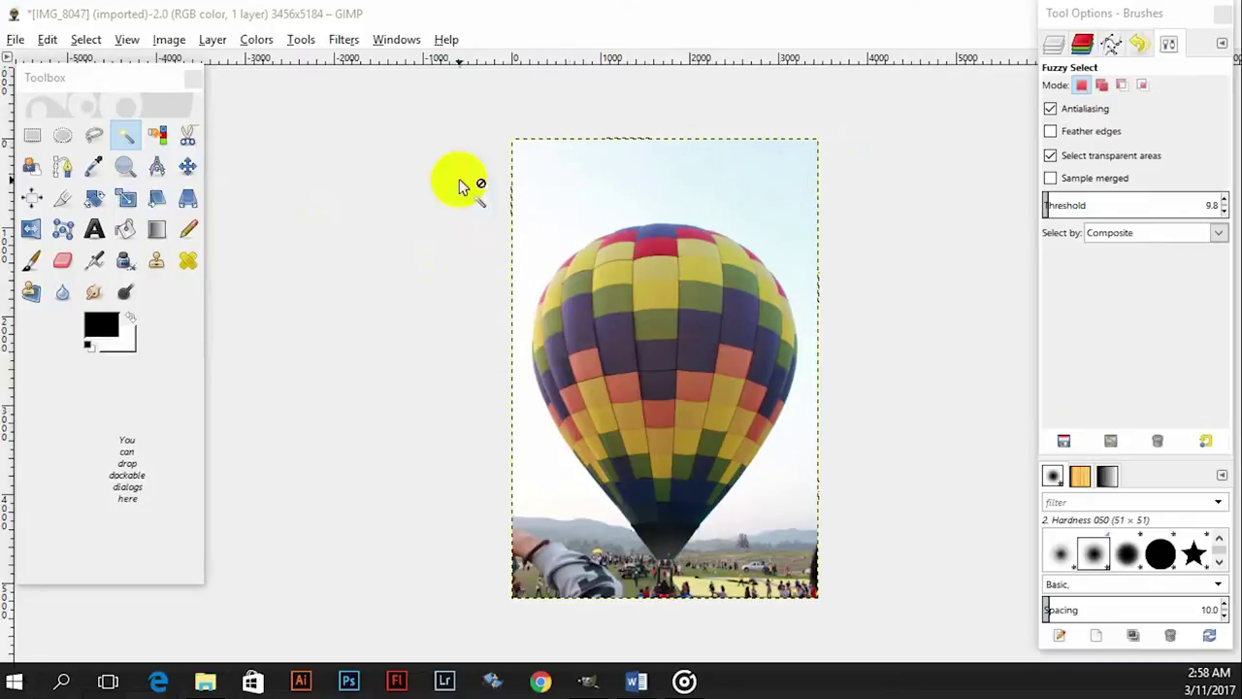
Set the Fuzzy Select threshold to 7.0 and select the yellow panel in the balloon's upper centre
{"action": "left_click", "coordinate": [131, 140]}
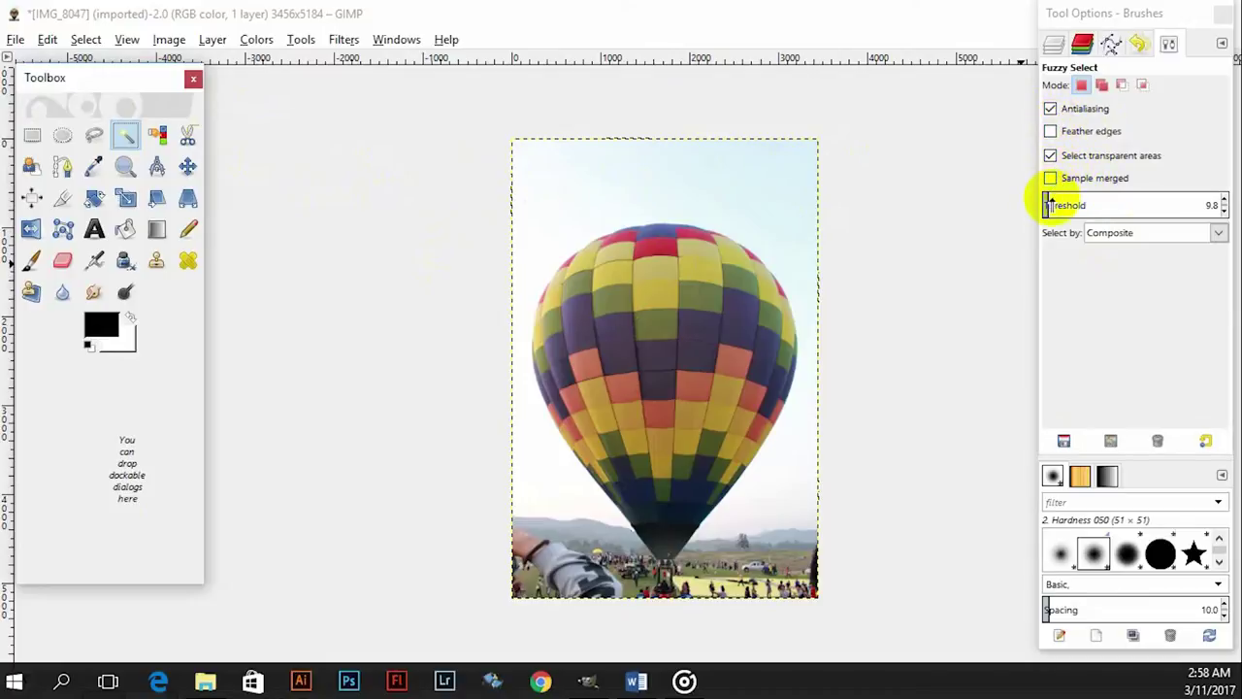
{"action": "mouse_move", "coordinate": [1049, 204]}
{"action": "left_mouse_down"}
{"action": "mouse_move", "coordinate": [1160, 199]}
{"action": "mouse_move", "coordinate": [1048, 202]}
{"action": "left_mouse_up"}
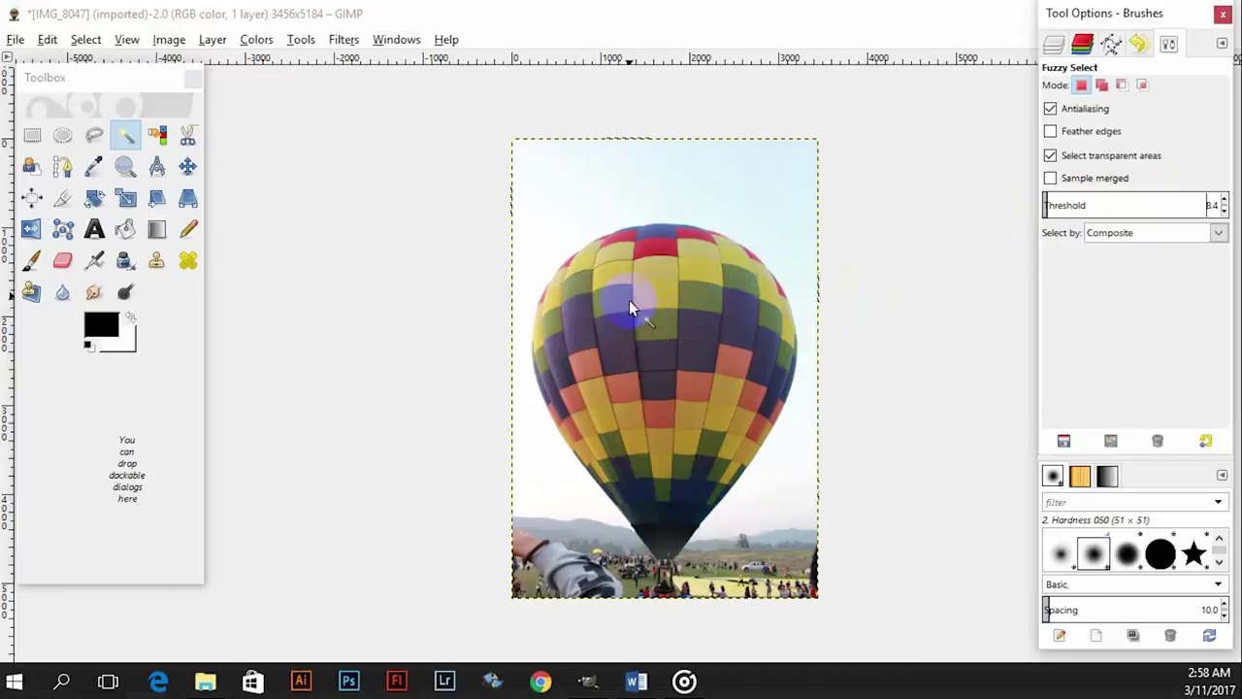
{"action": "left_click", "coordinate": [1048, 201]}
{"action": "mouse_move", "coordinate": [1047, 202]}
{"action": "left_mouse_down"}
{"action": "mouse_move", "coordinate": [1189, 201]}
{"action": "mouse_move", "coordinate": [1045, 208]}
{"action": "left_mouse_up"}
{"action": "left_click", "coordinate": [656, 292]}
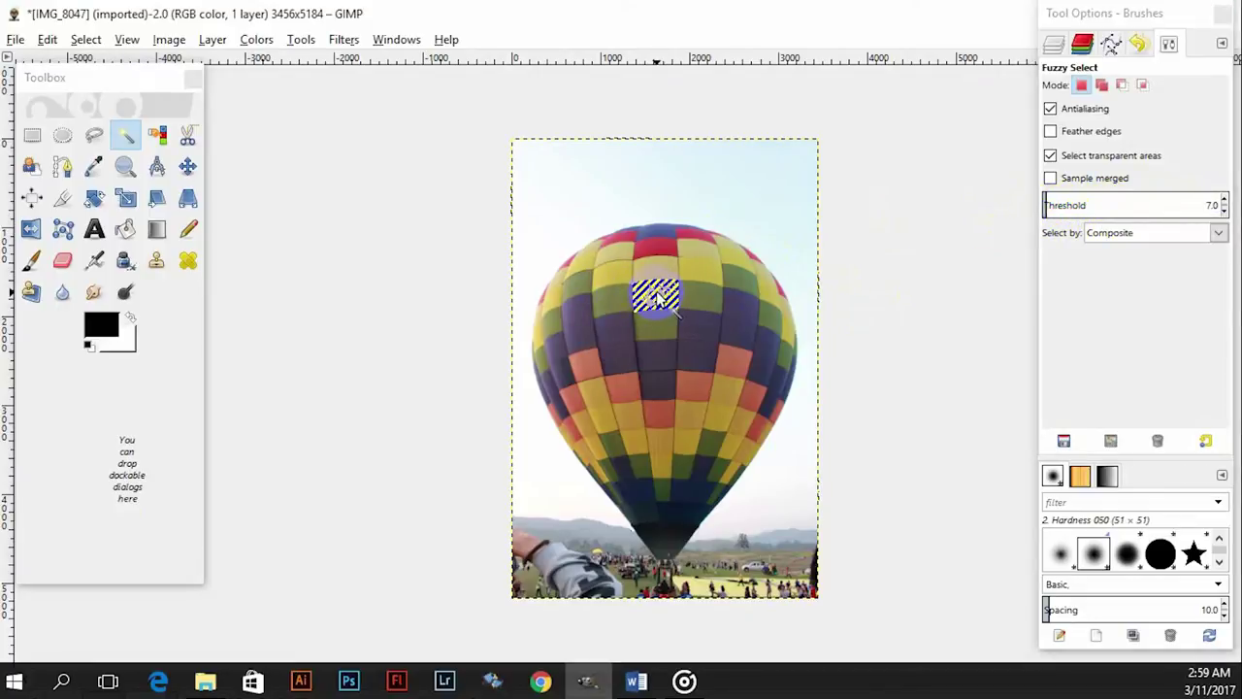
Try Fuzzy Select from the upper yellow panels and the sky, varying the colour tolerance interactively
{"action": "mouse_move", "coordinate": [723, 252]}
{"action": "left_mouse_down"}
{"action": "mouse_move", "coordinate": [868, 255]}
{"action": "mouse_move", "coordinate": [894, 241]}
{"action": "left_mouse_up"}
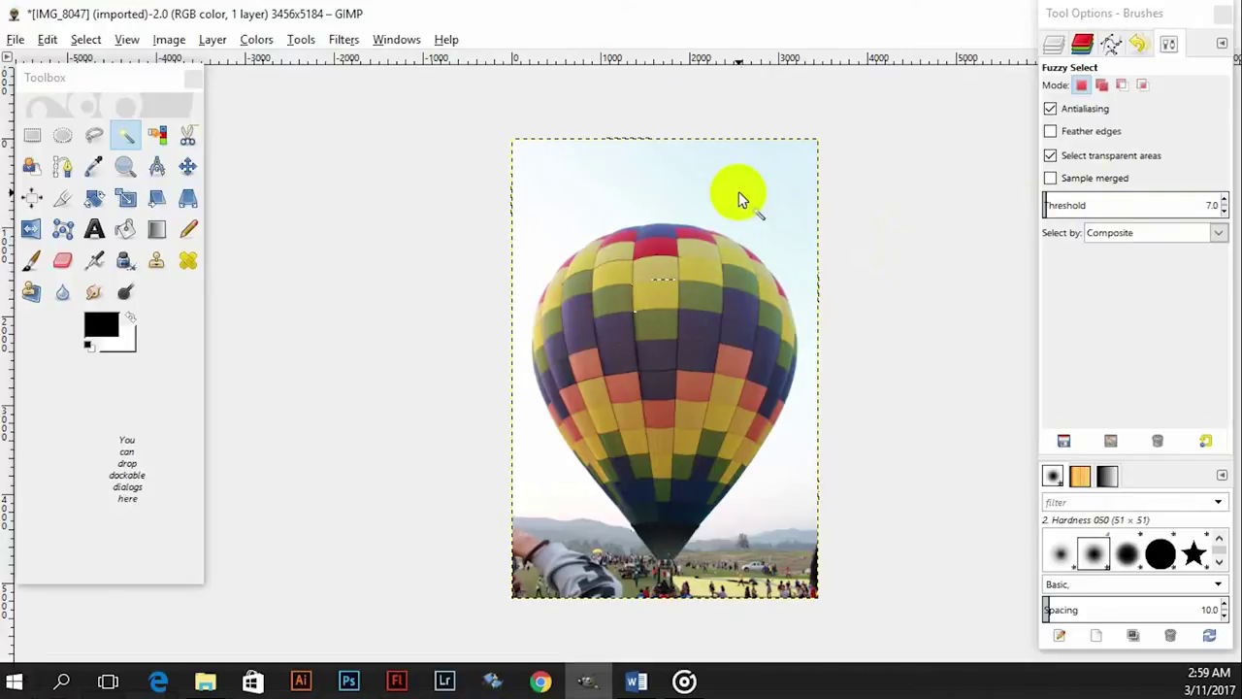
{"action": "mouse_move", "coordinate": [739, 191]}
{"action": "left_mouse_down"}
{"action": "mouse_move", "coordinate": [697, 254]}
{"action": "mouse_move", "coordinate": [696, 275]}
{"action": "mouse_move", "coordinate": [709, 269]}
{"action": "mouse_move", "coordinate": [694, 356]}
{"action": "left_mouse_up"}
{"action": "key", "text": "Escape"}
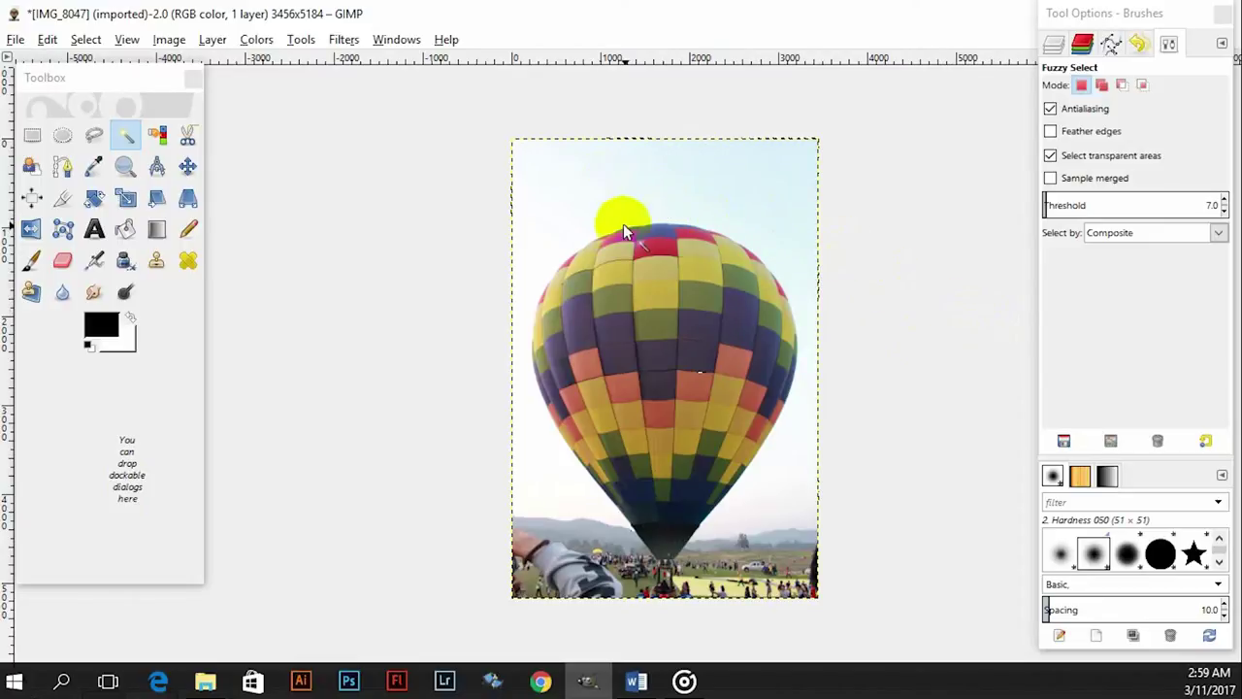
Use Fuzzy Select in Add mode to add the red, yellow, green and purple panels of the balloon's central column
{"action": "mouse_move", "coordinate": [650, 249]}
{"action": "left_mouse_down"}
{"action": "mouse_move", "coordinate": [665, 351]}
{"action": "mouse_move", "coordinate": [615, 194]}
{"action": "mouse_move", "coordinate": [703, 204]}
{"action": "left_mouse_up"}
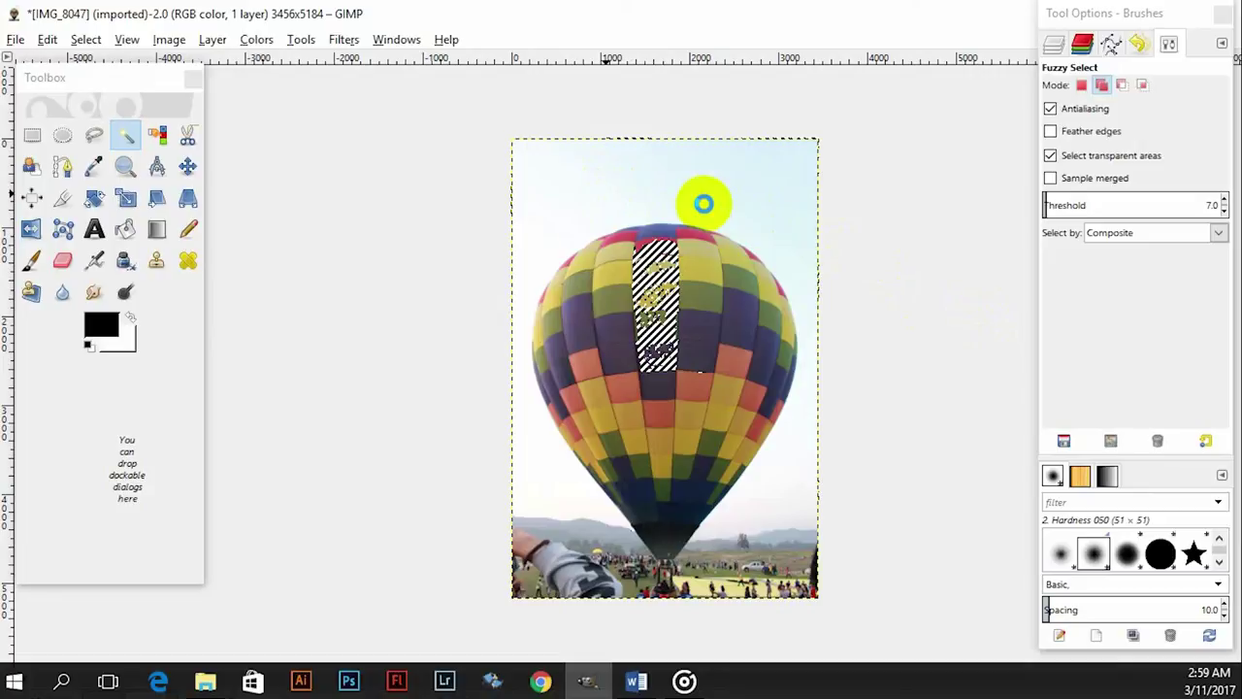
{"action": "left_click_drag", "start_coordinate": [703, 204], "coordinate": [706, 208]}
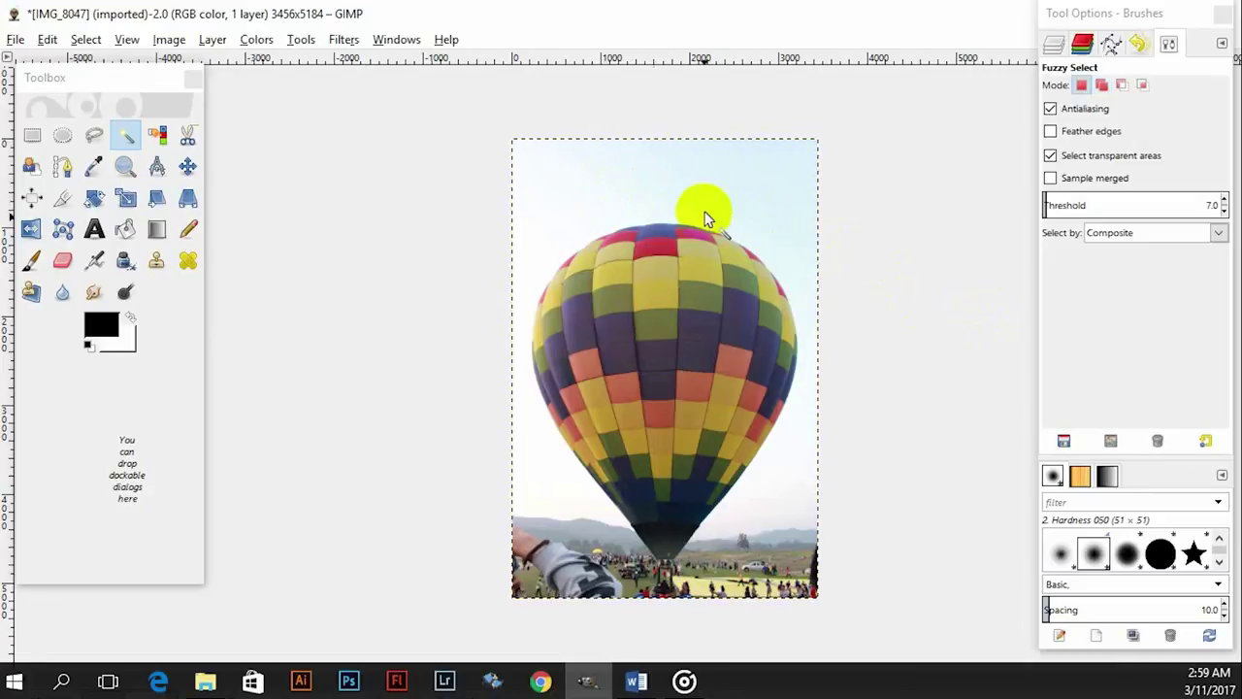
{"action": "left_click_drag", "start_coordinate": [677, 285], "coordinate": [664, 331]}
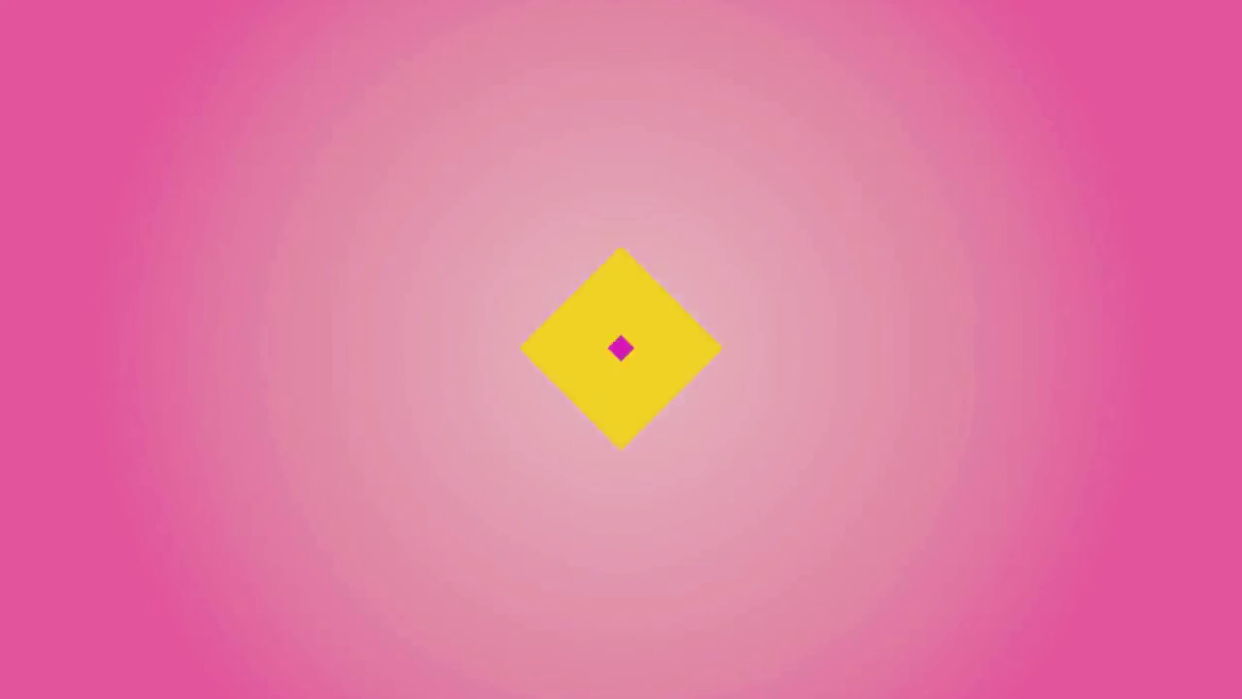